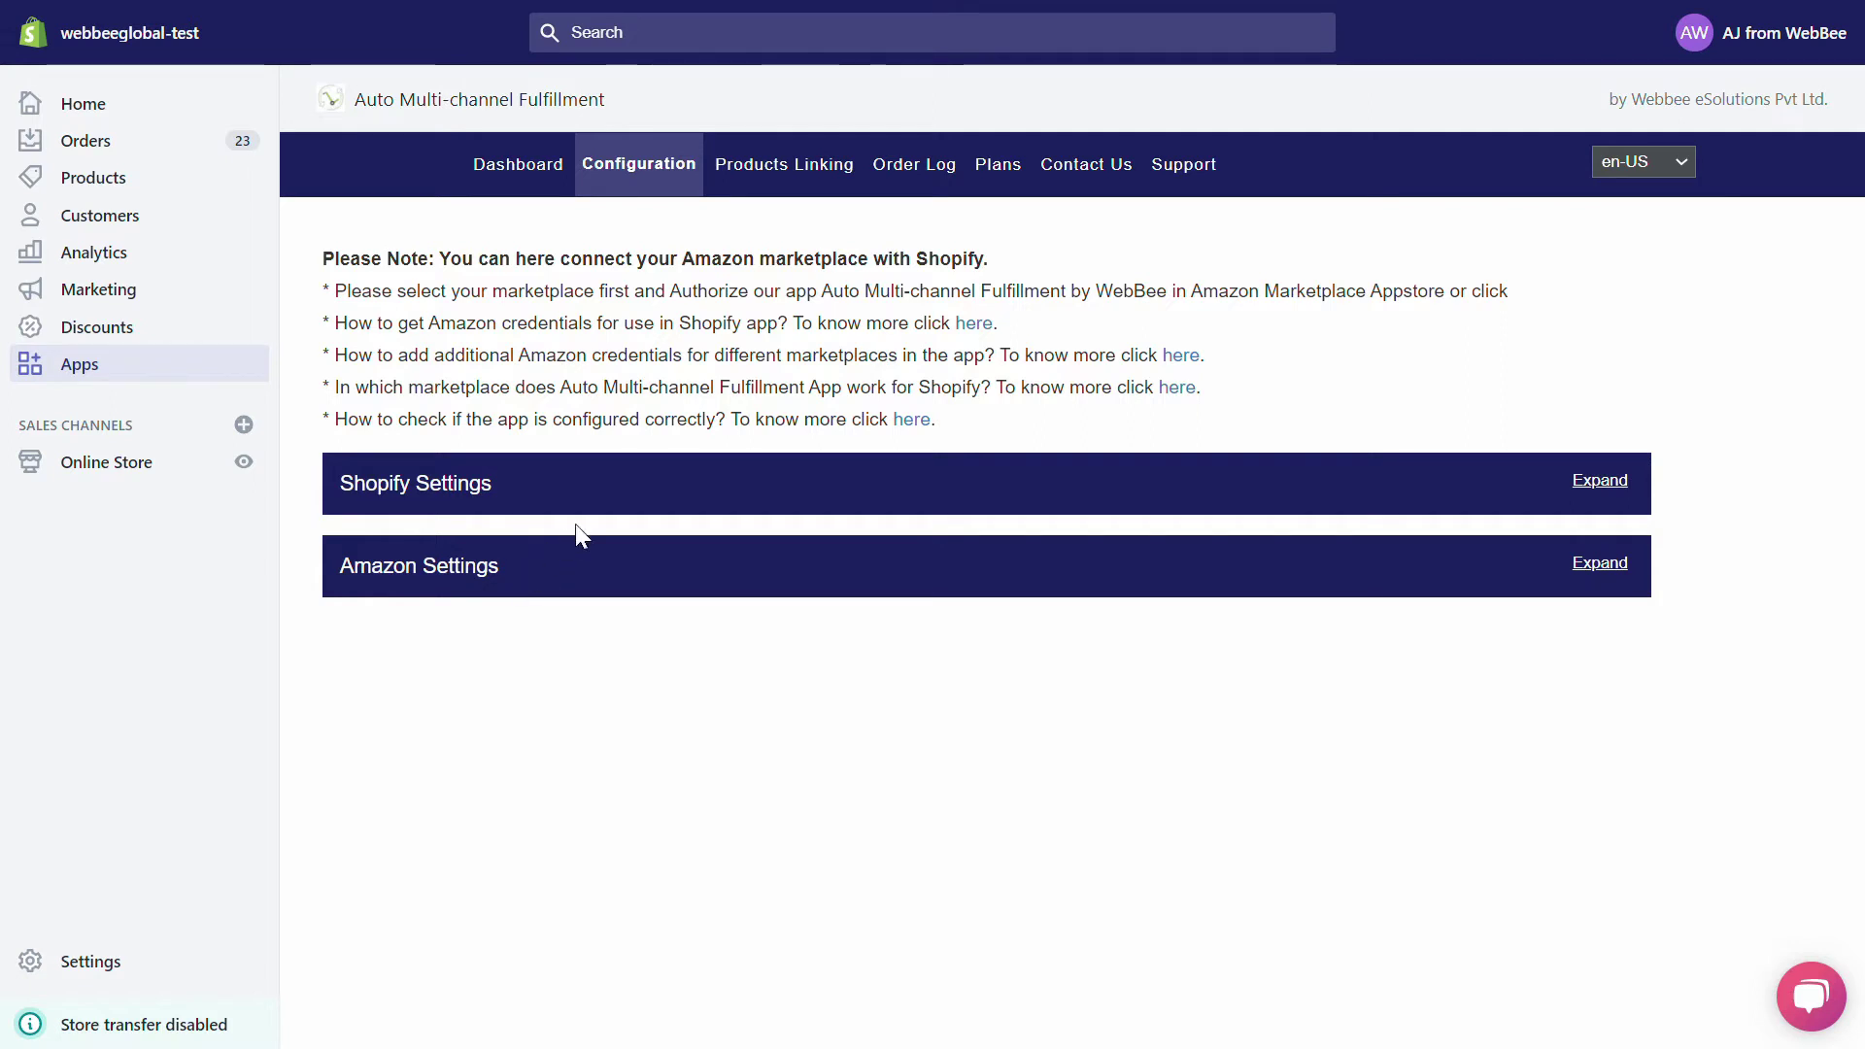
Step: Expand Shopify Settings, then click into and out of the Admin Email field
{"action": "left_click", "coordinate": [675, 487]}
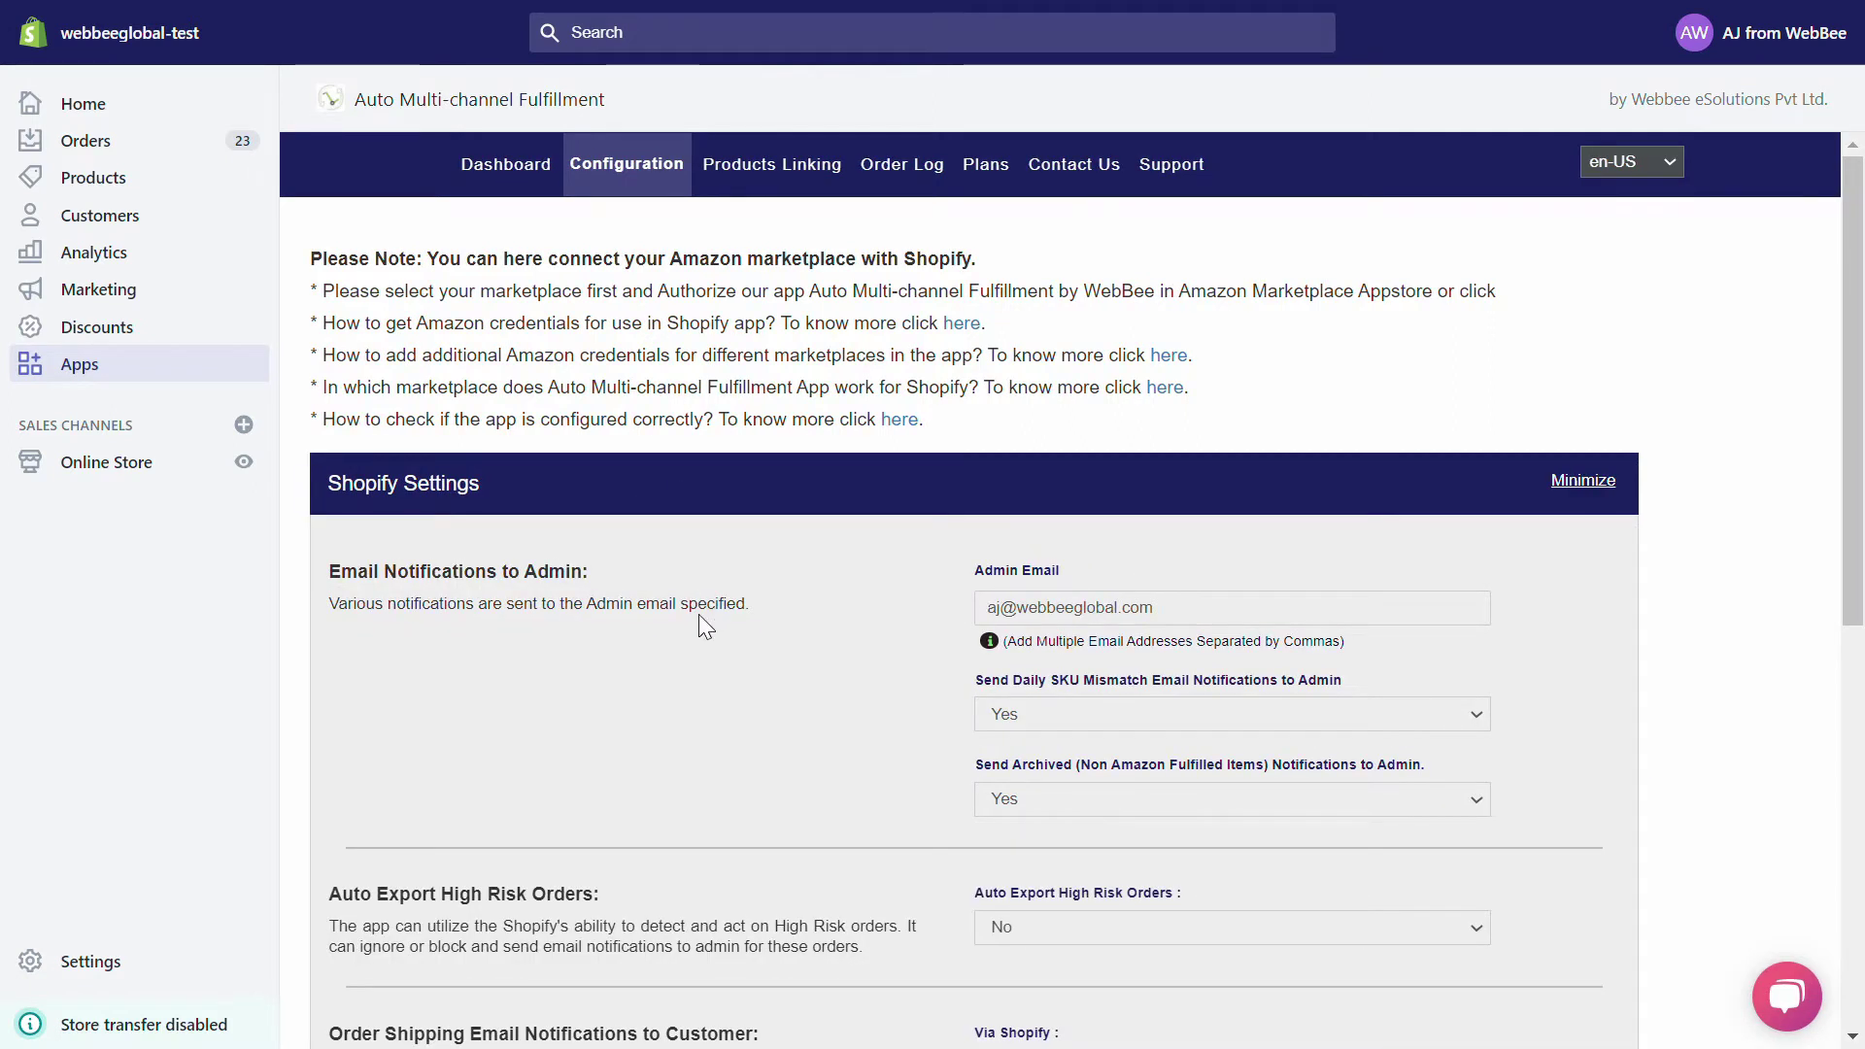
{"action": "scroll", "coordinate": [698, 613], "scroll_direction": "down", "scroll_amount": 3}
{"action": "scroll", "coordinate": [698, 614], "scroll_direction": "down", "scroll_amount": 2}
{"action": "scroll", "coordinate": [698, 613], "scroll_direction": "down", "scroll_amount": 1}
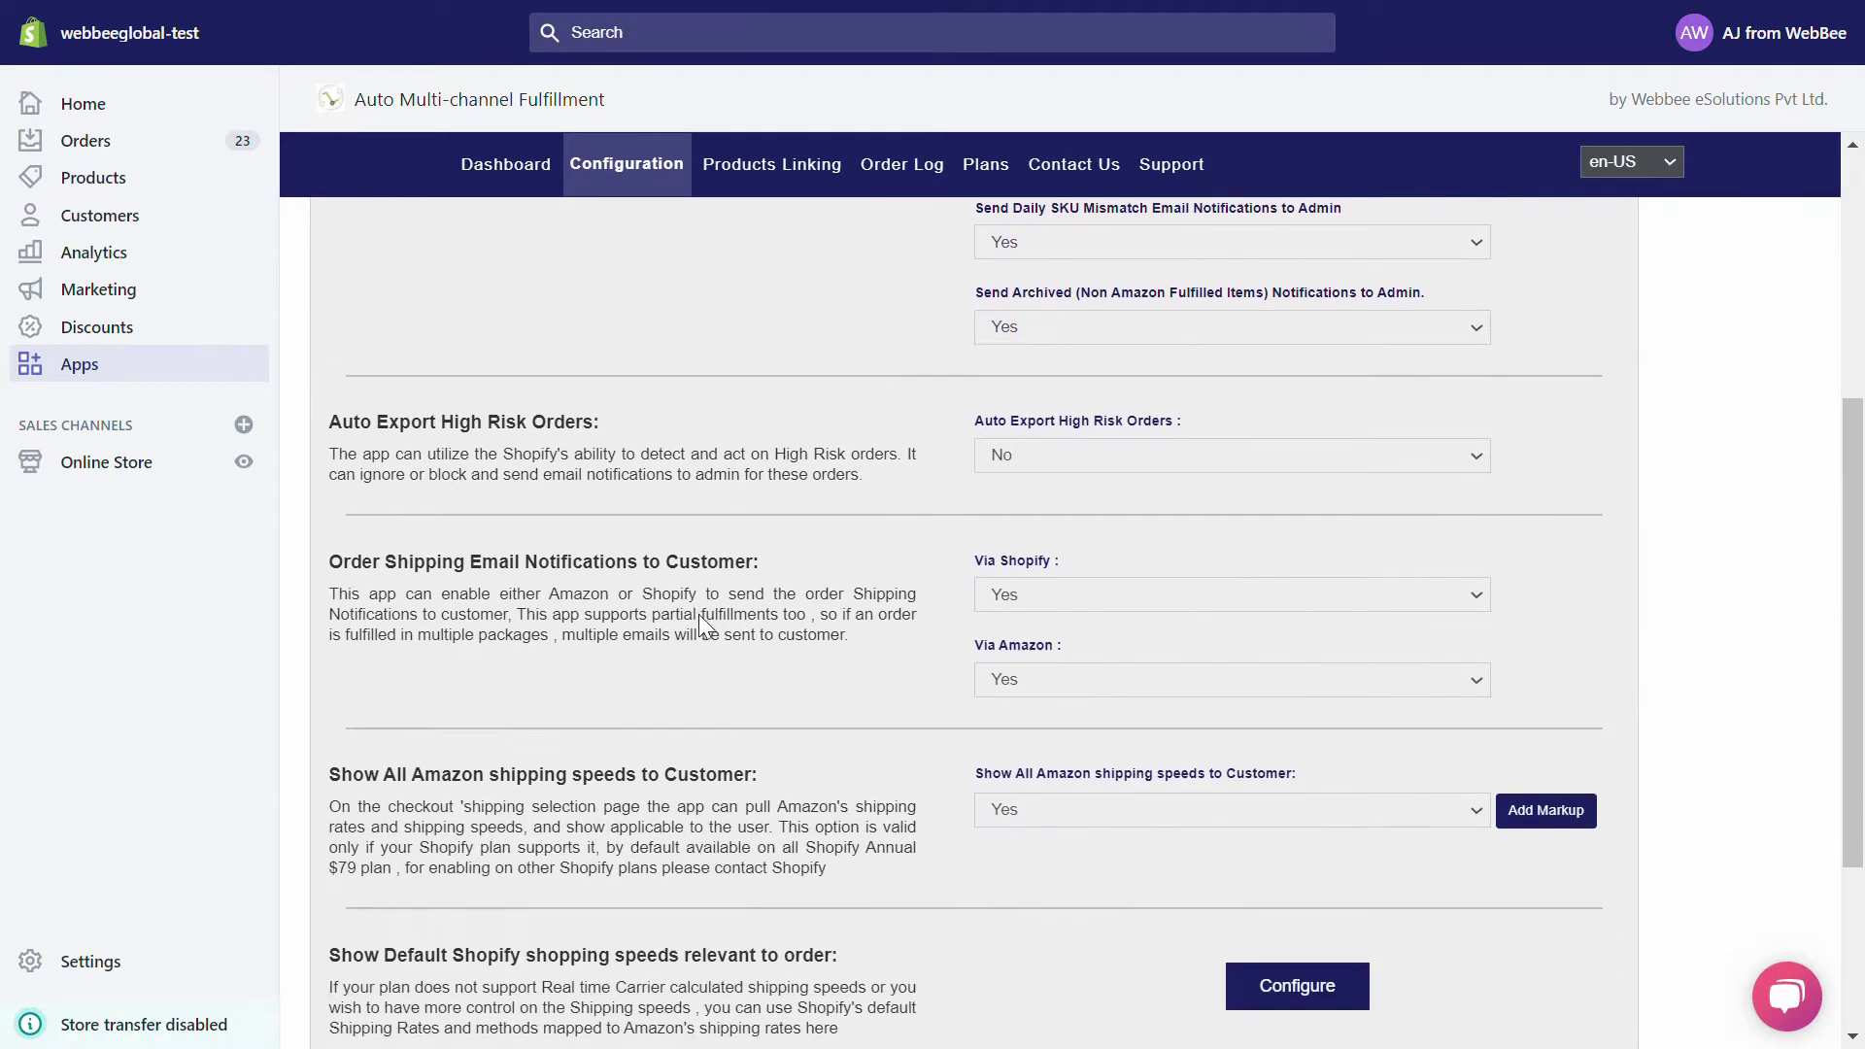
{"action": "scroll", "coordinate": [738, 731], "scroll_direction": "up", "scroll_amount": 3}
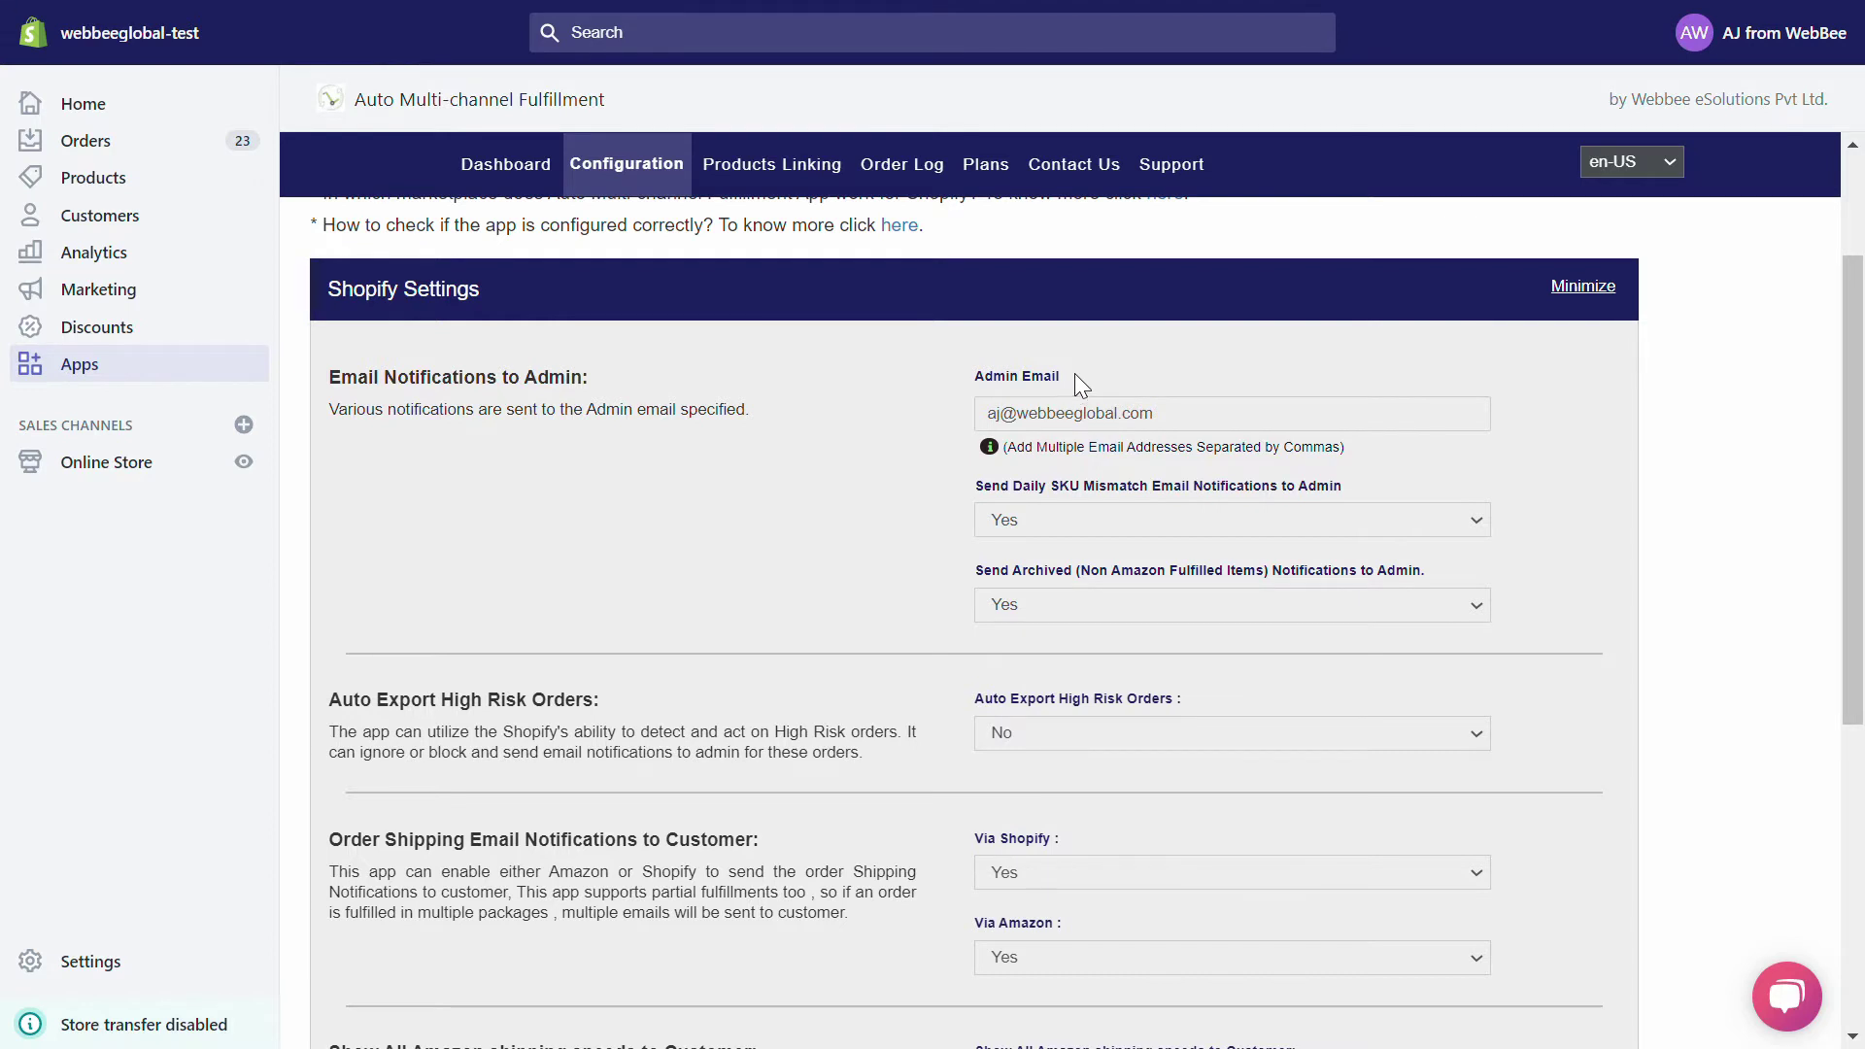
{"action": "left_click", "coordinate": [1183, 425]}
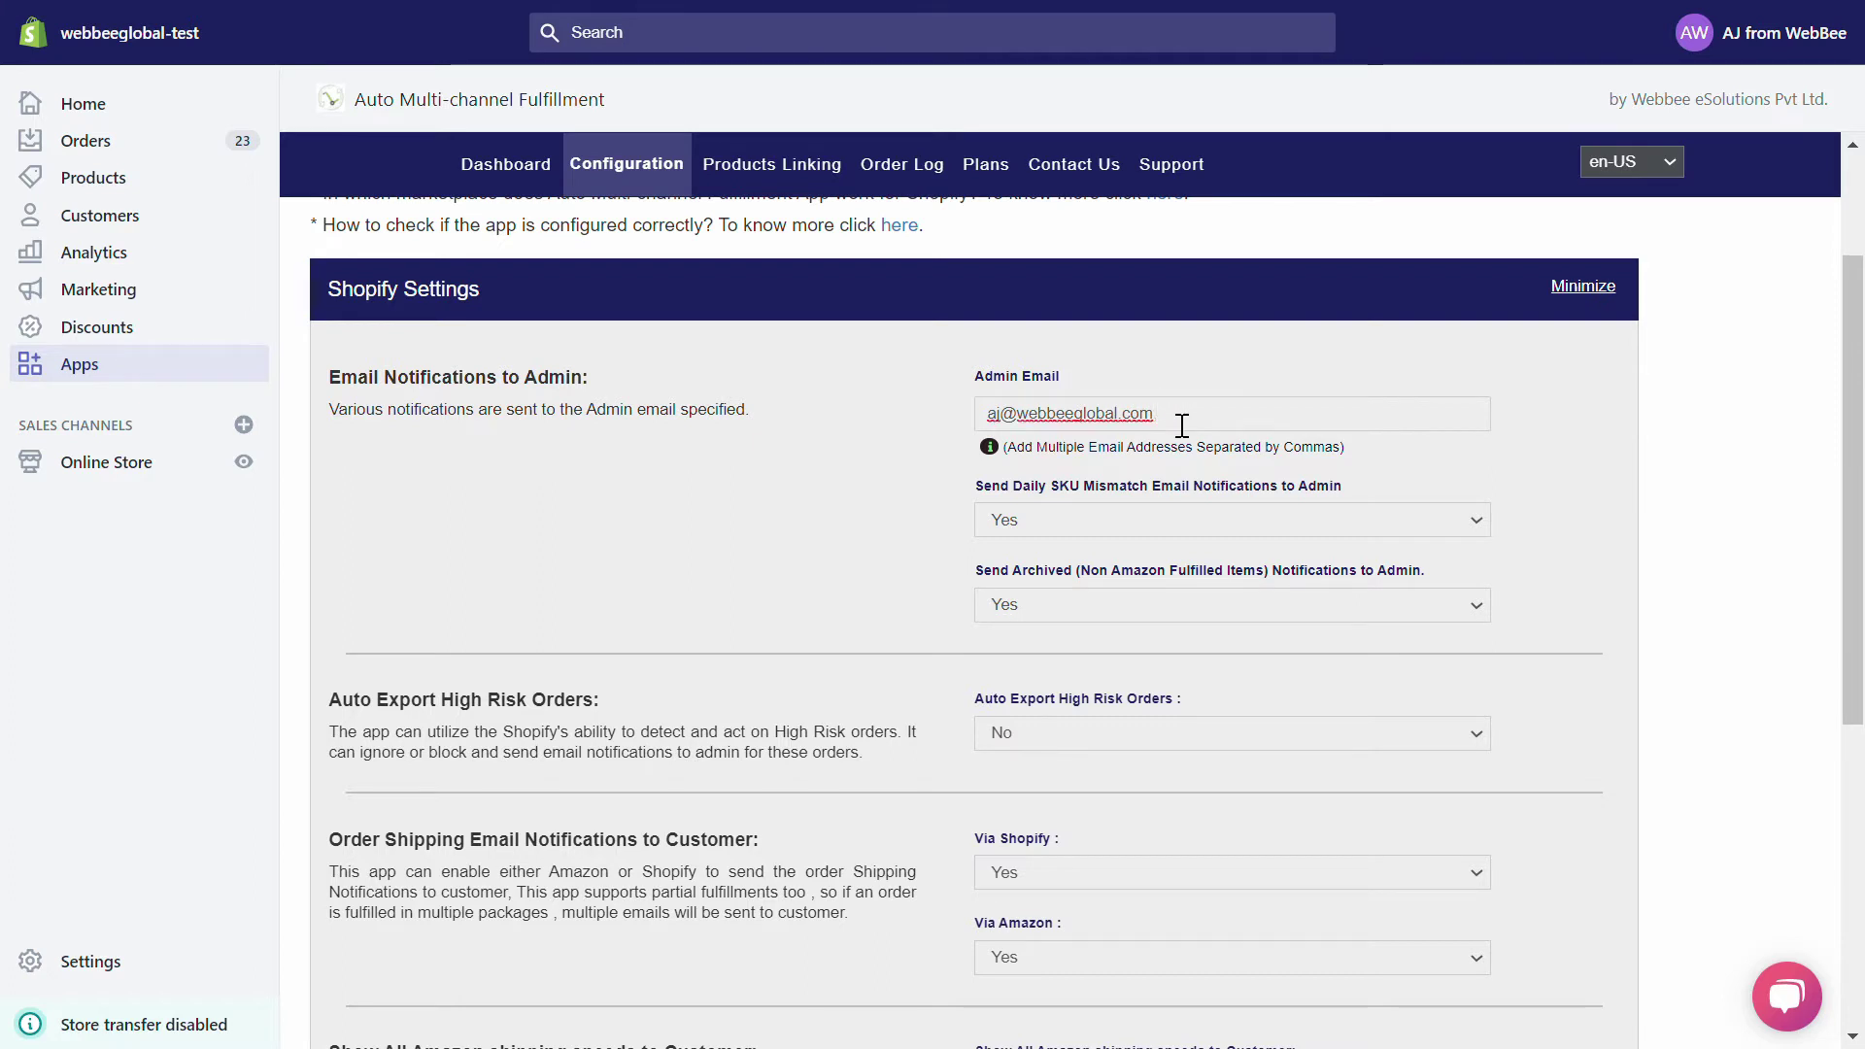
{"action": "left_click", "coordinate": [1145, 388]}
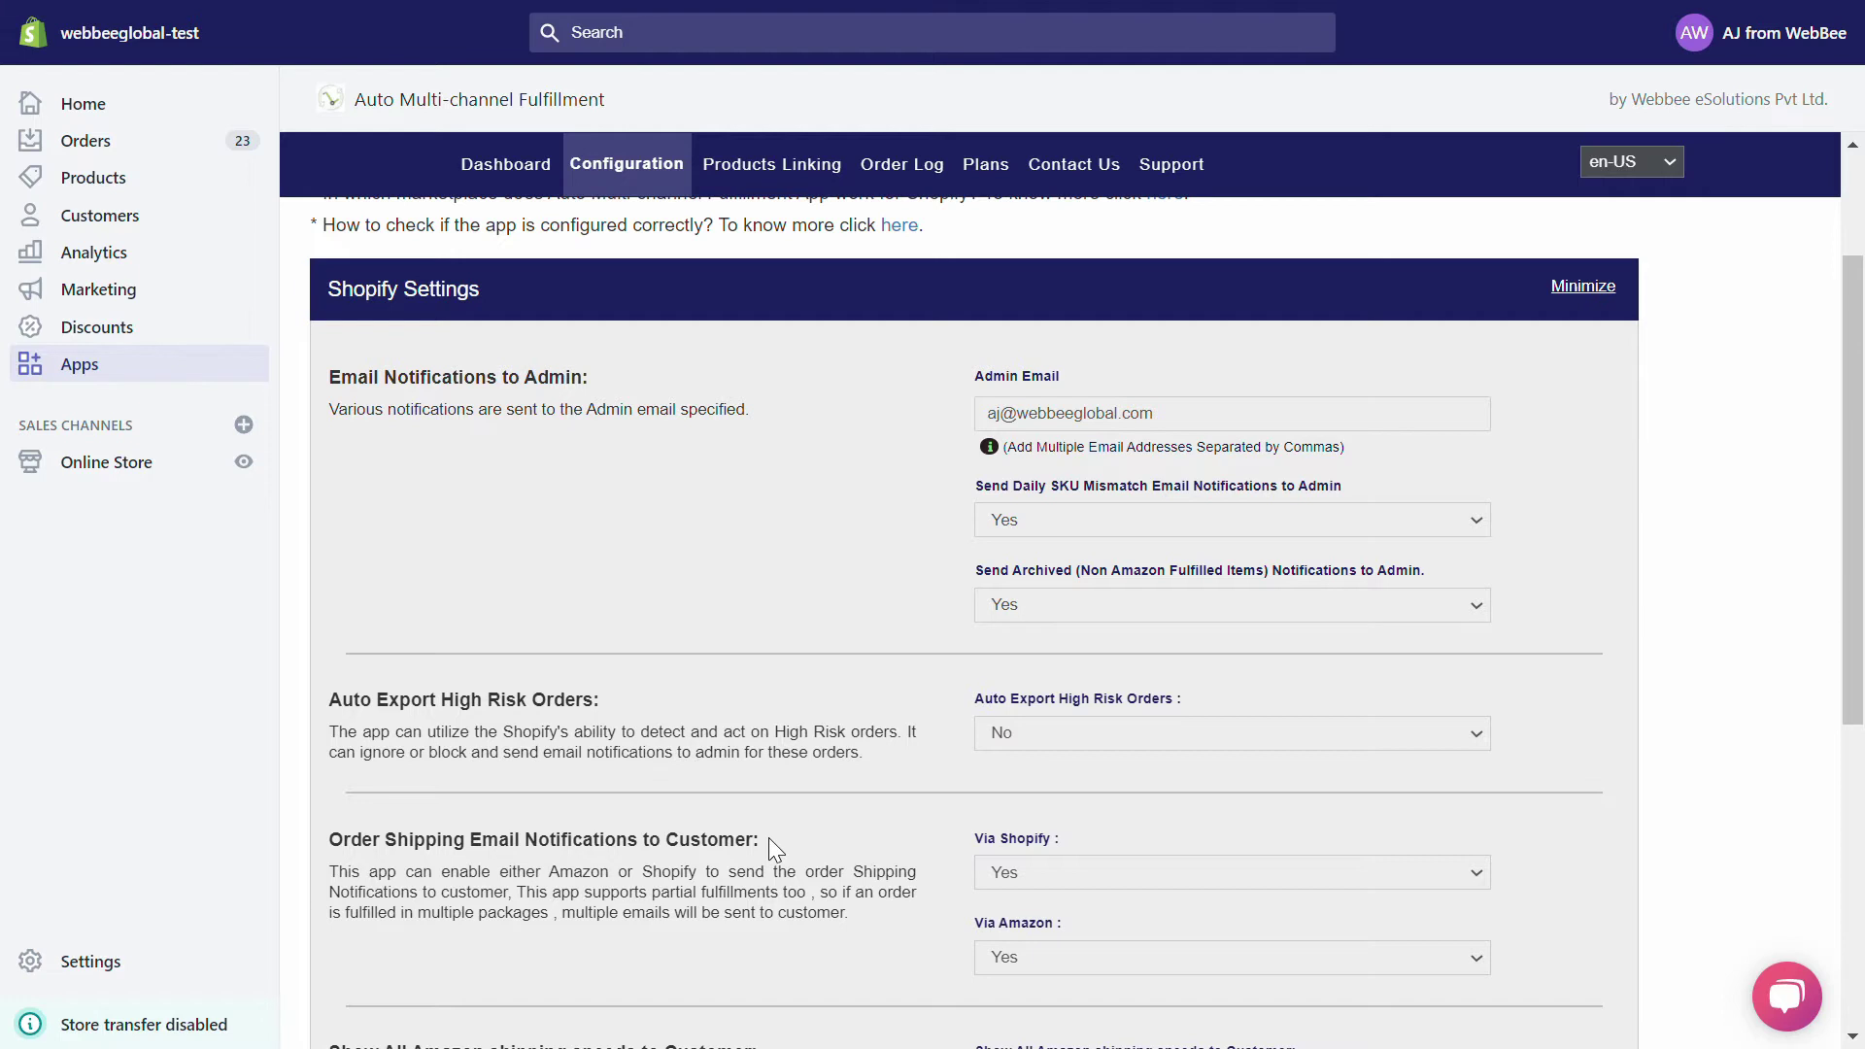
{"action": "scroll", "coordinate": [769, 838], "scroll_direction": "down", "scroll_amount": 3}
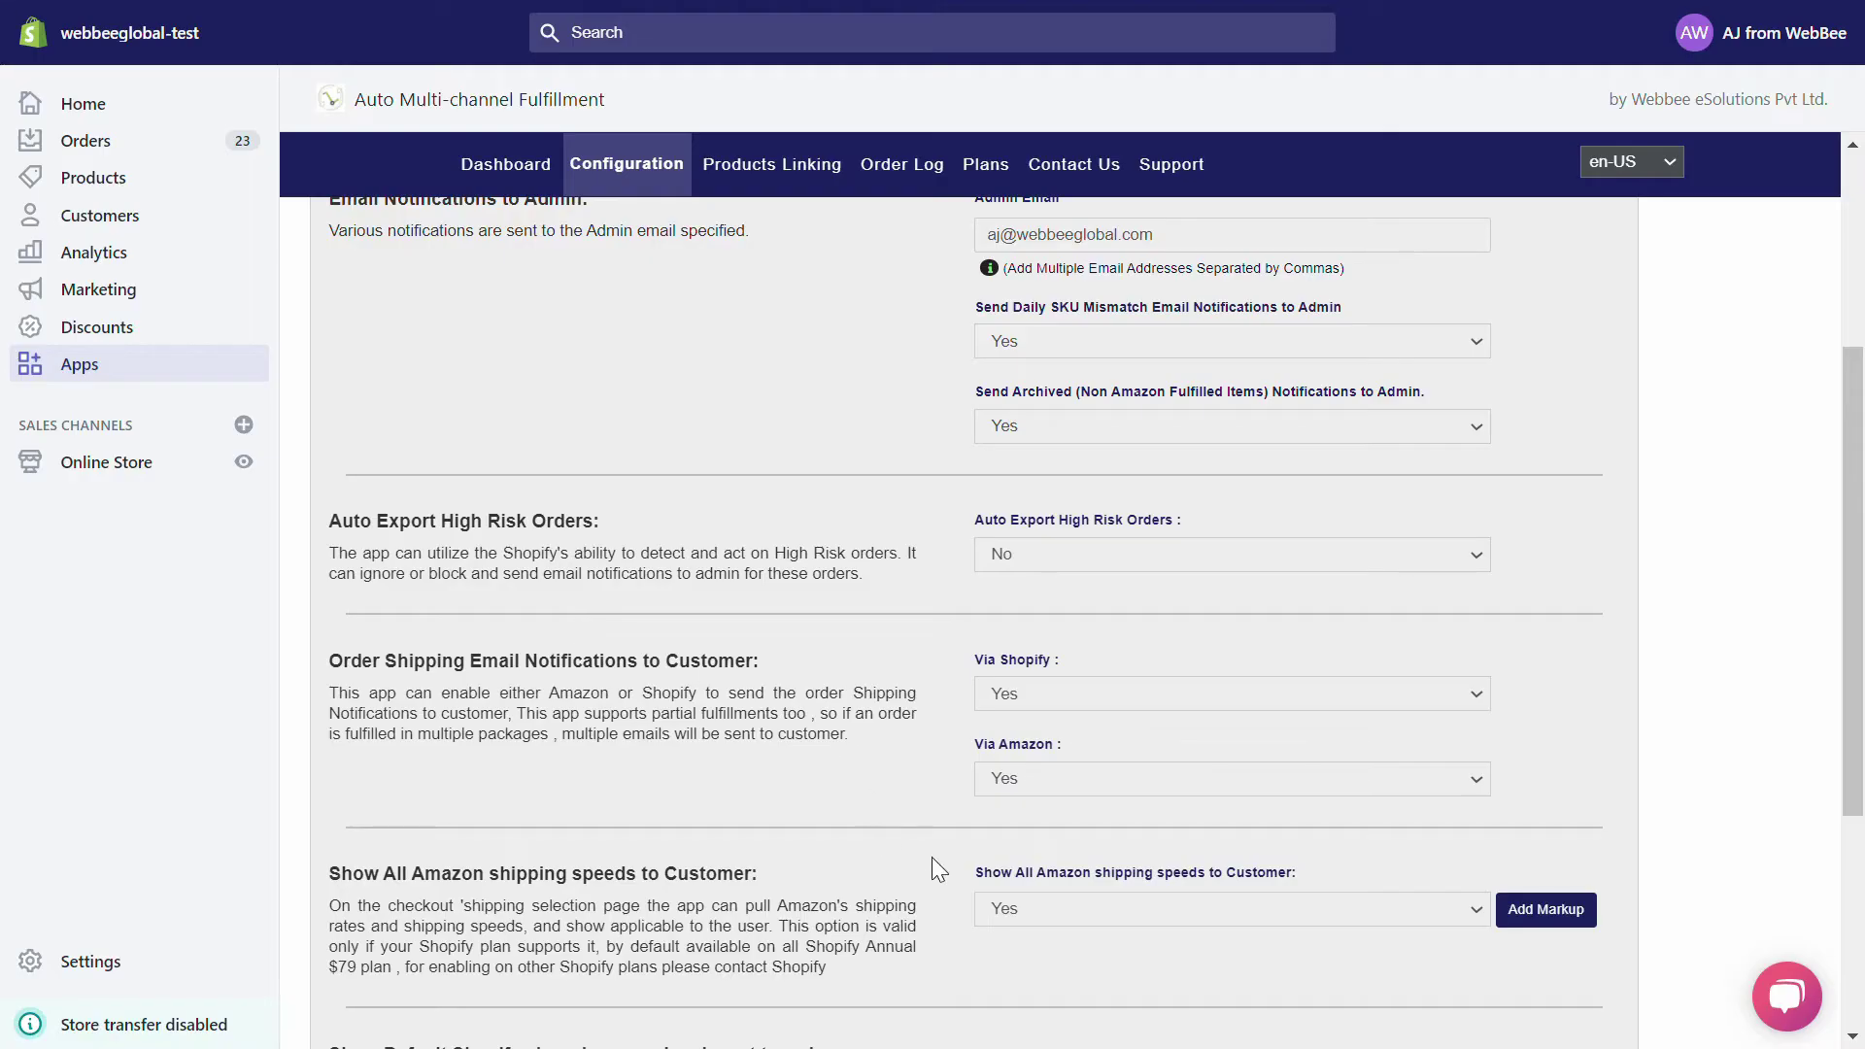
{"action": "scroll", "coordinate": [970, 875], "scroll_direction": "down", "scroll_amount": 1}
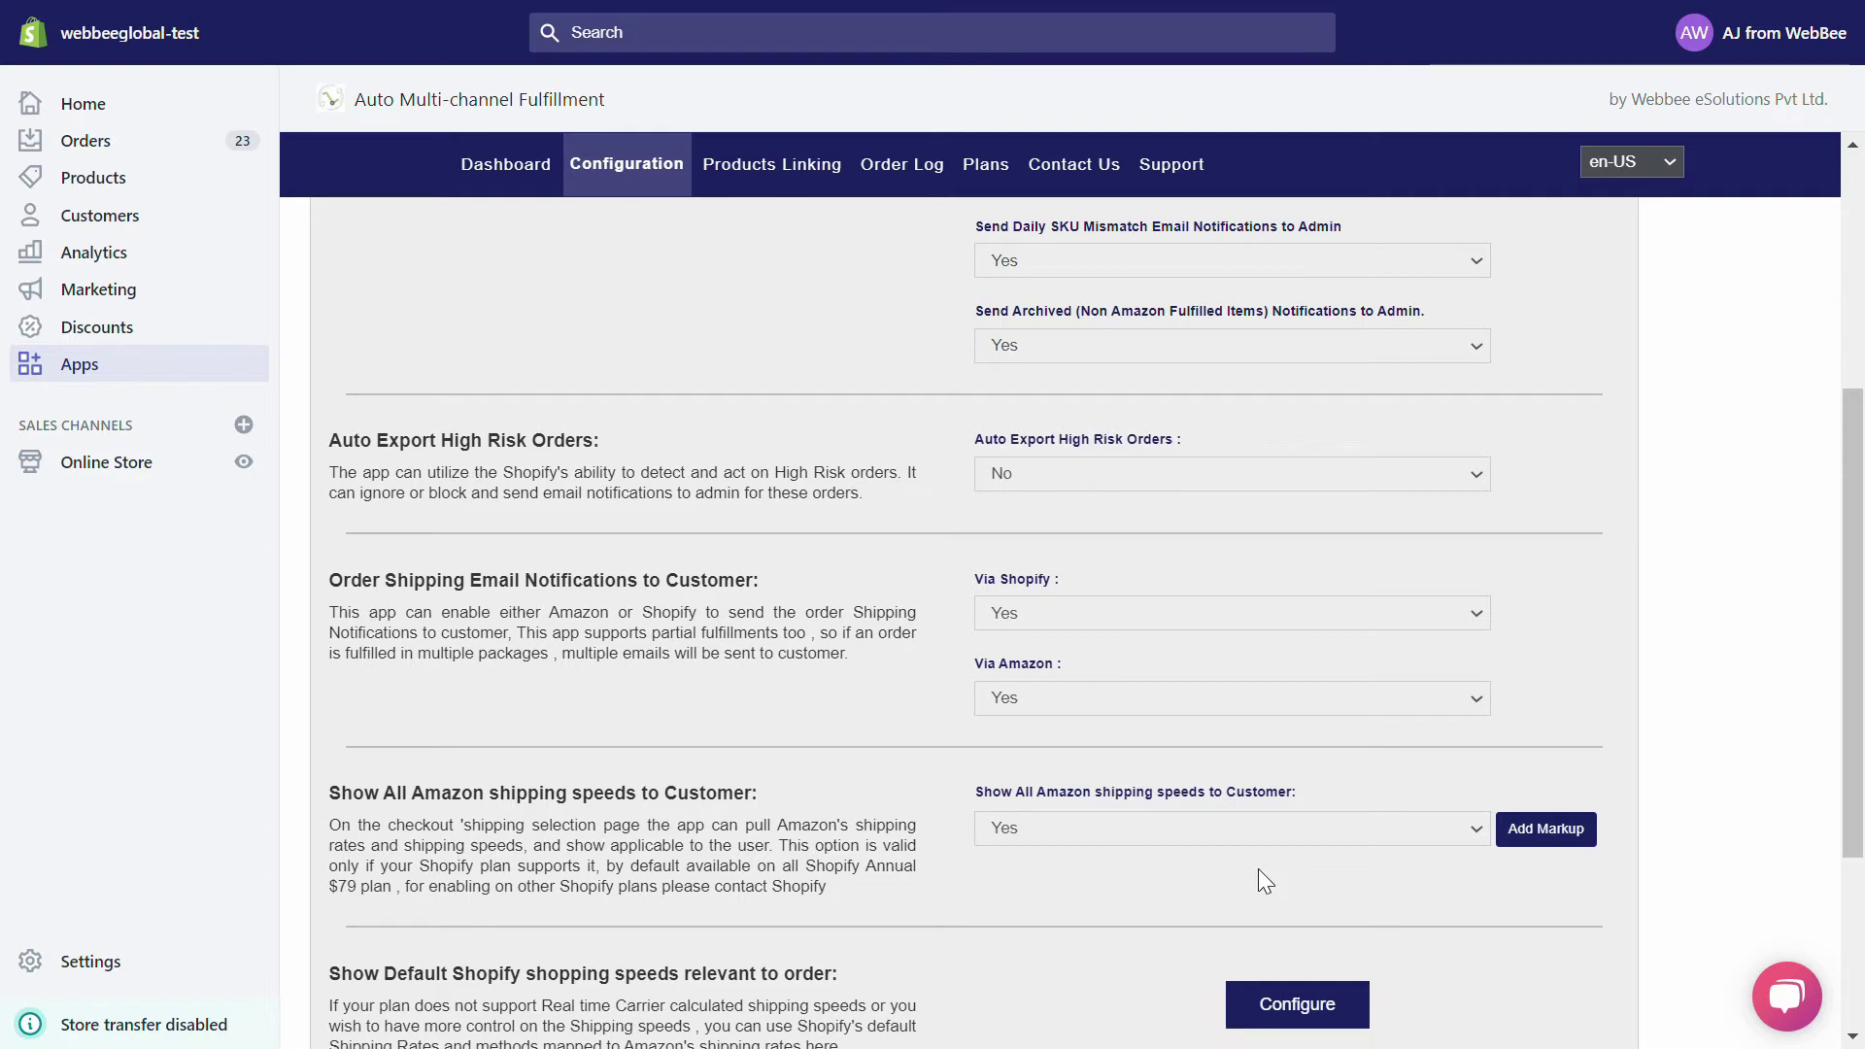
Step: Open the Add Markup settings, tick Override under Standard and select its default name
{"action": "left_click", "coordinate": [1546, 830]}
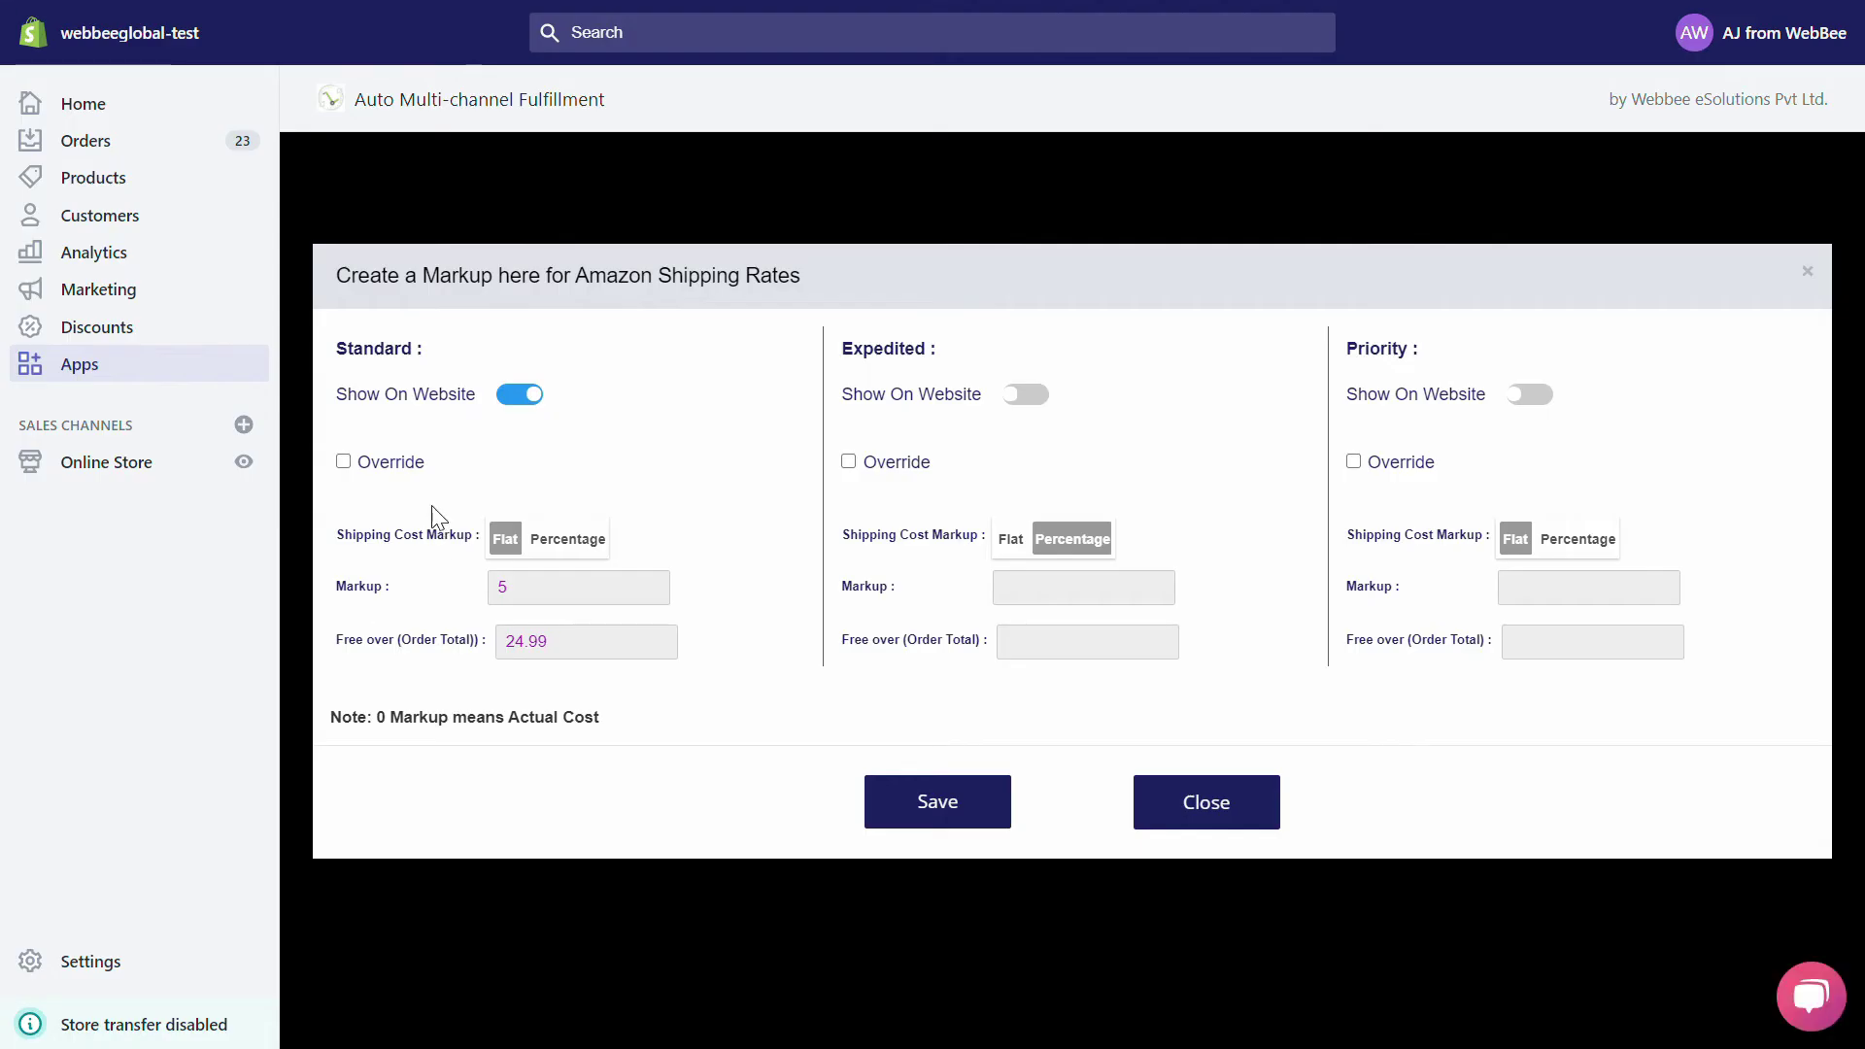
{"action": "left_click", "coordinate": [343, 462]}
{"action": "double_click", "coordinate": [497, 457]}
{"action": "type", "text": "Custom"}
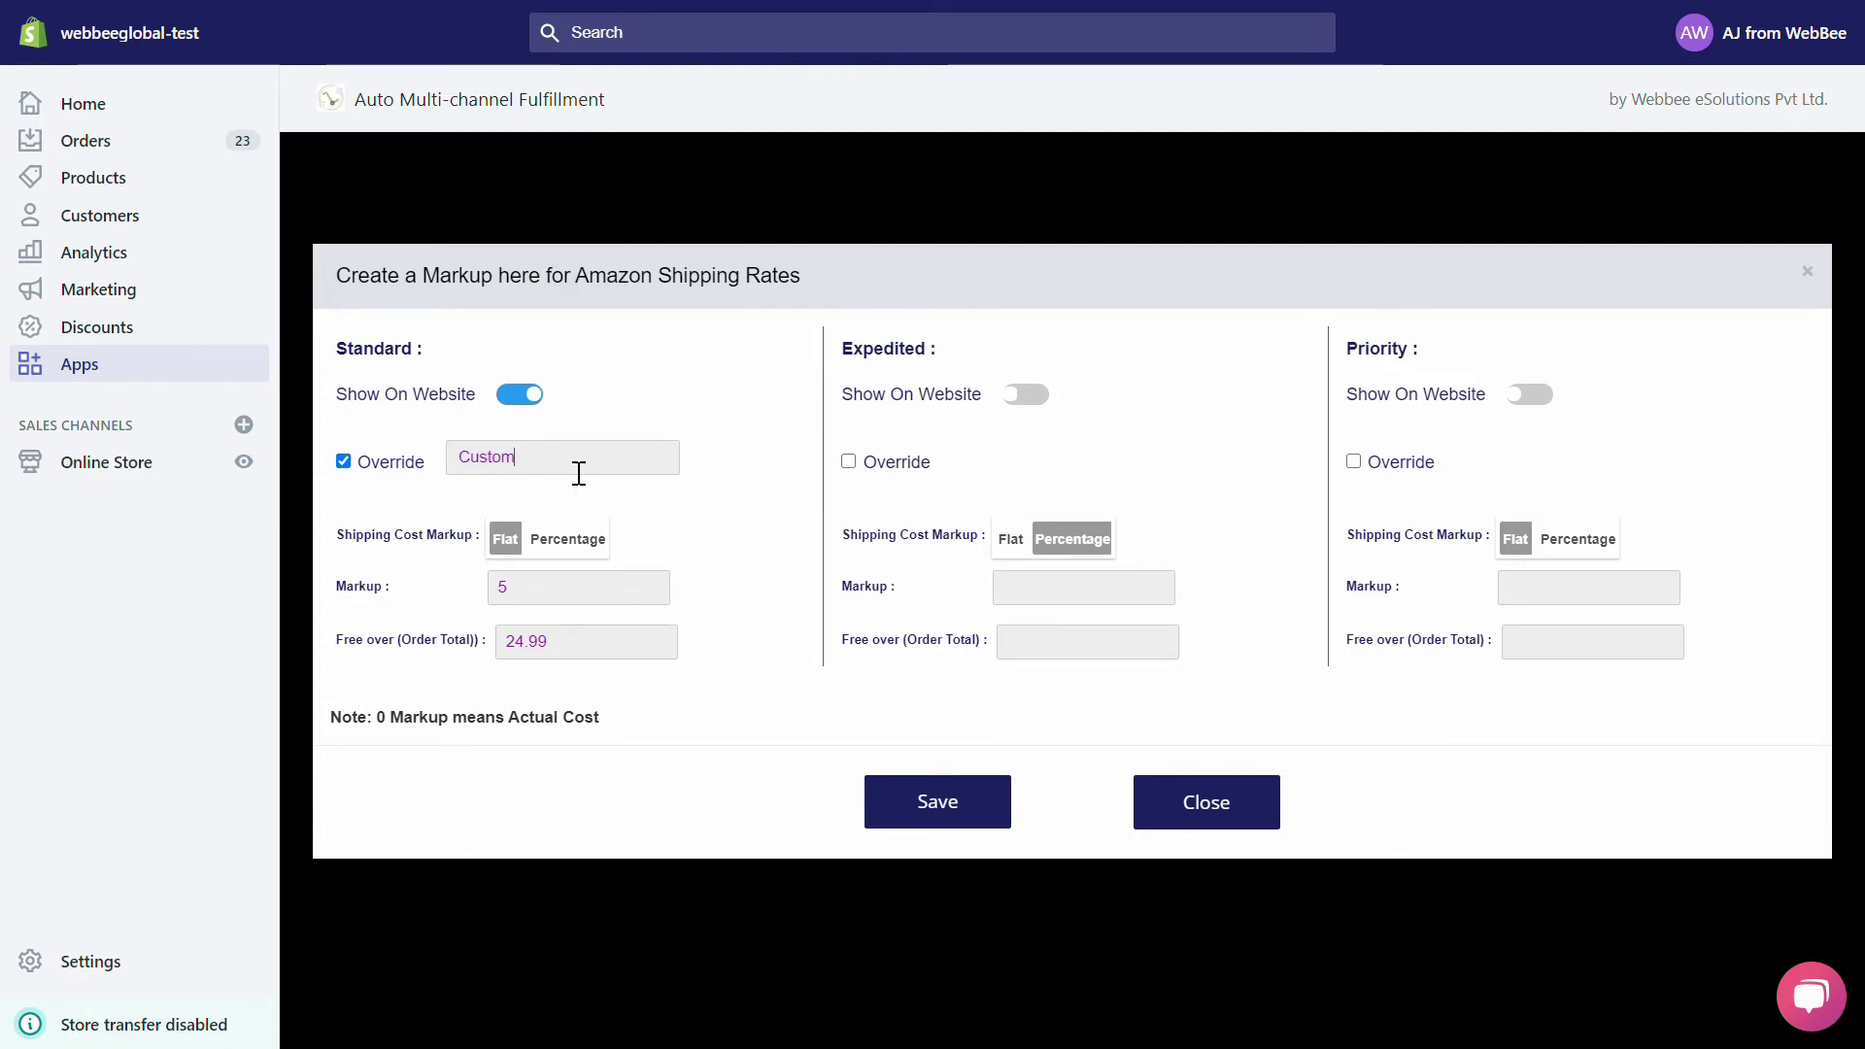
Step: Save the Standard markup, try Percentage and -5, then restore Flat and 5
{"action": "left_click", "coordinate": [933, 801]}
{"action": "left_click", "coordinate": [583, 540]}
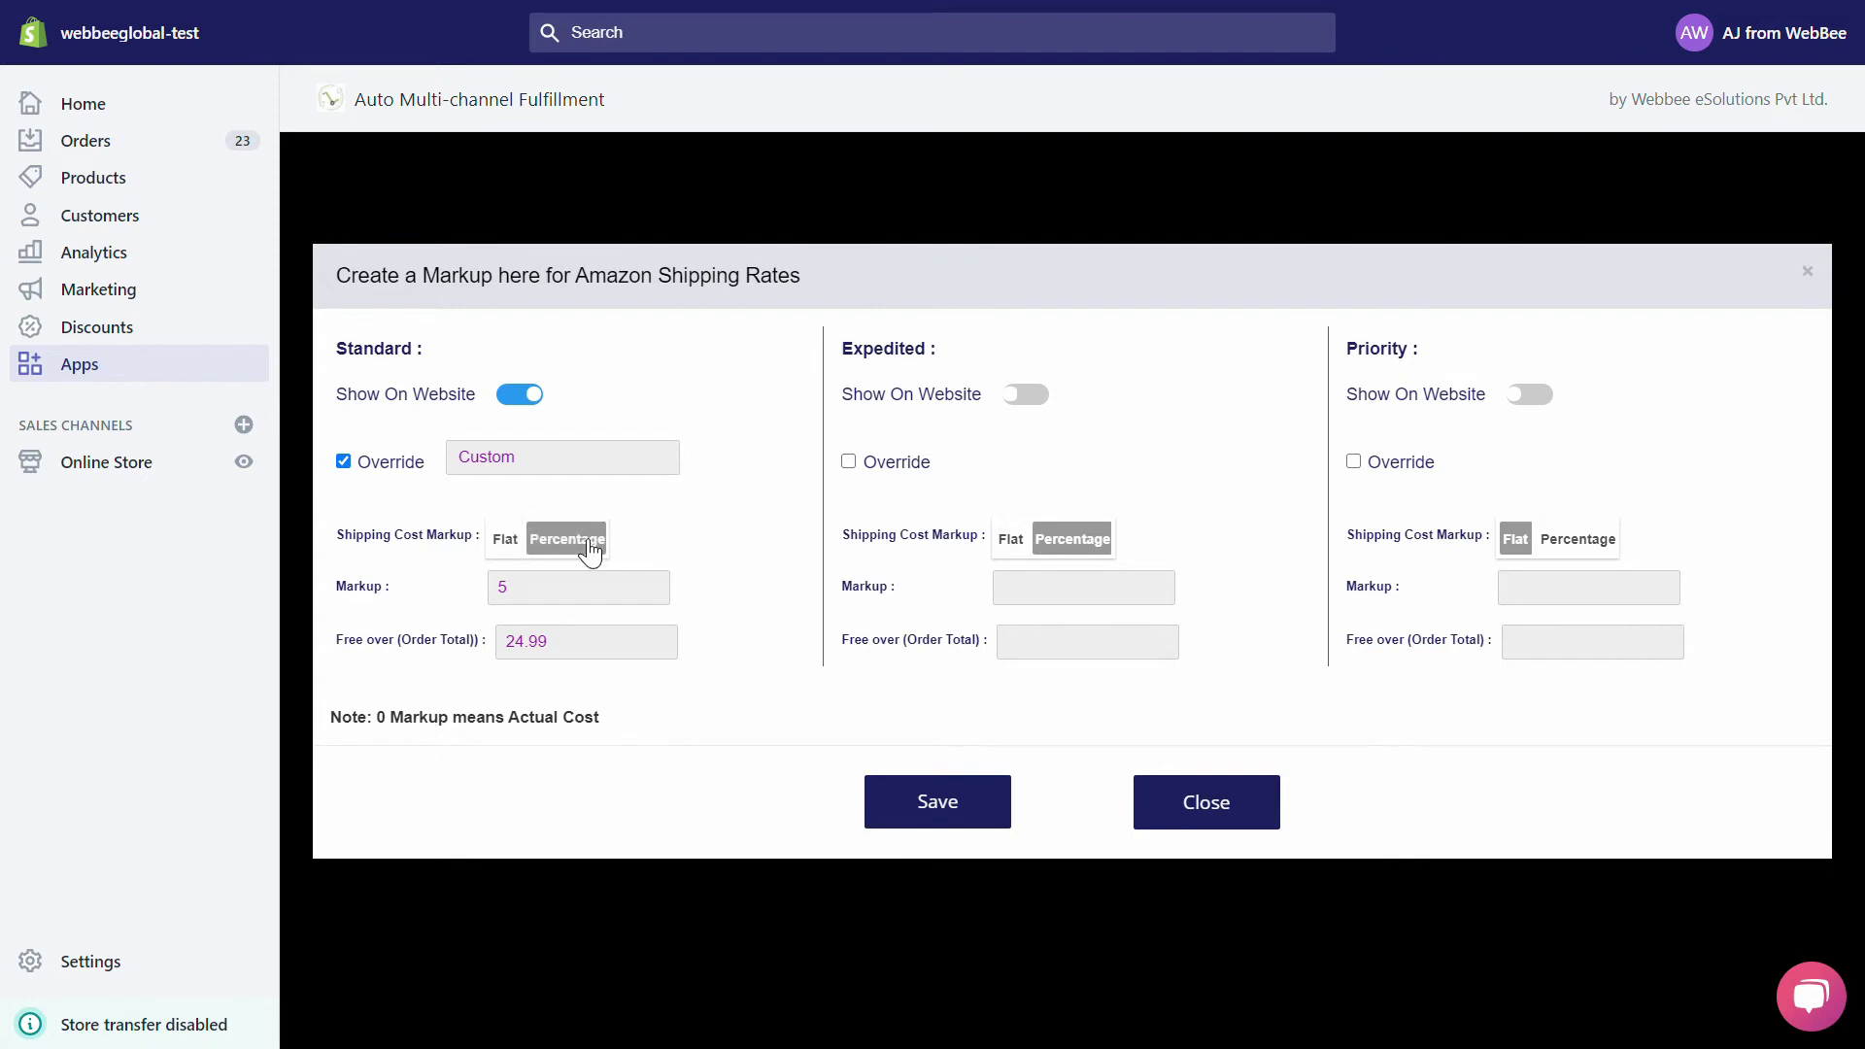
{"action": "left_click", "coordinate": [508, 542]}
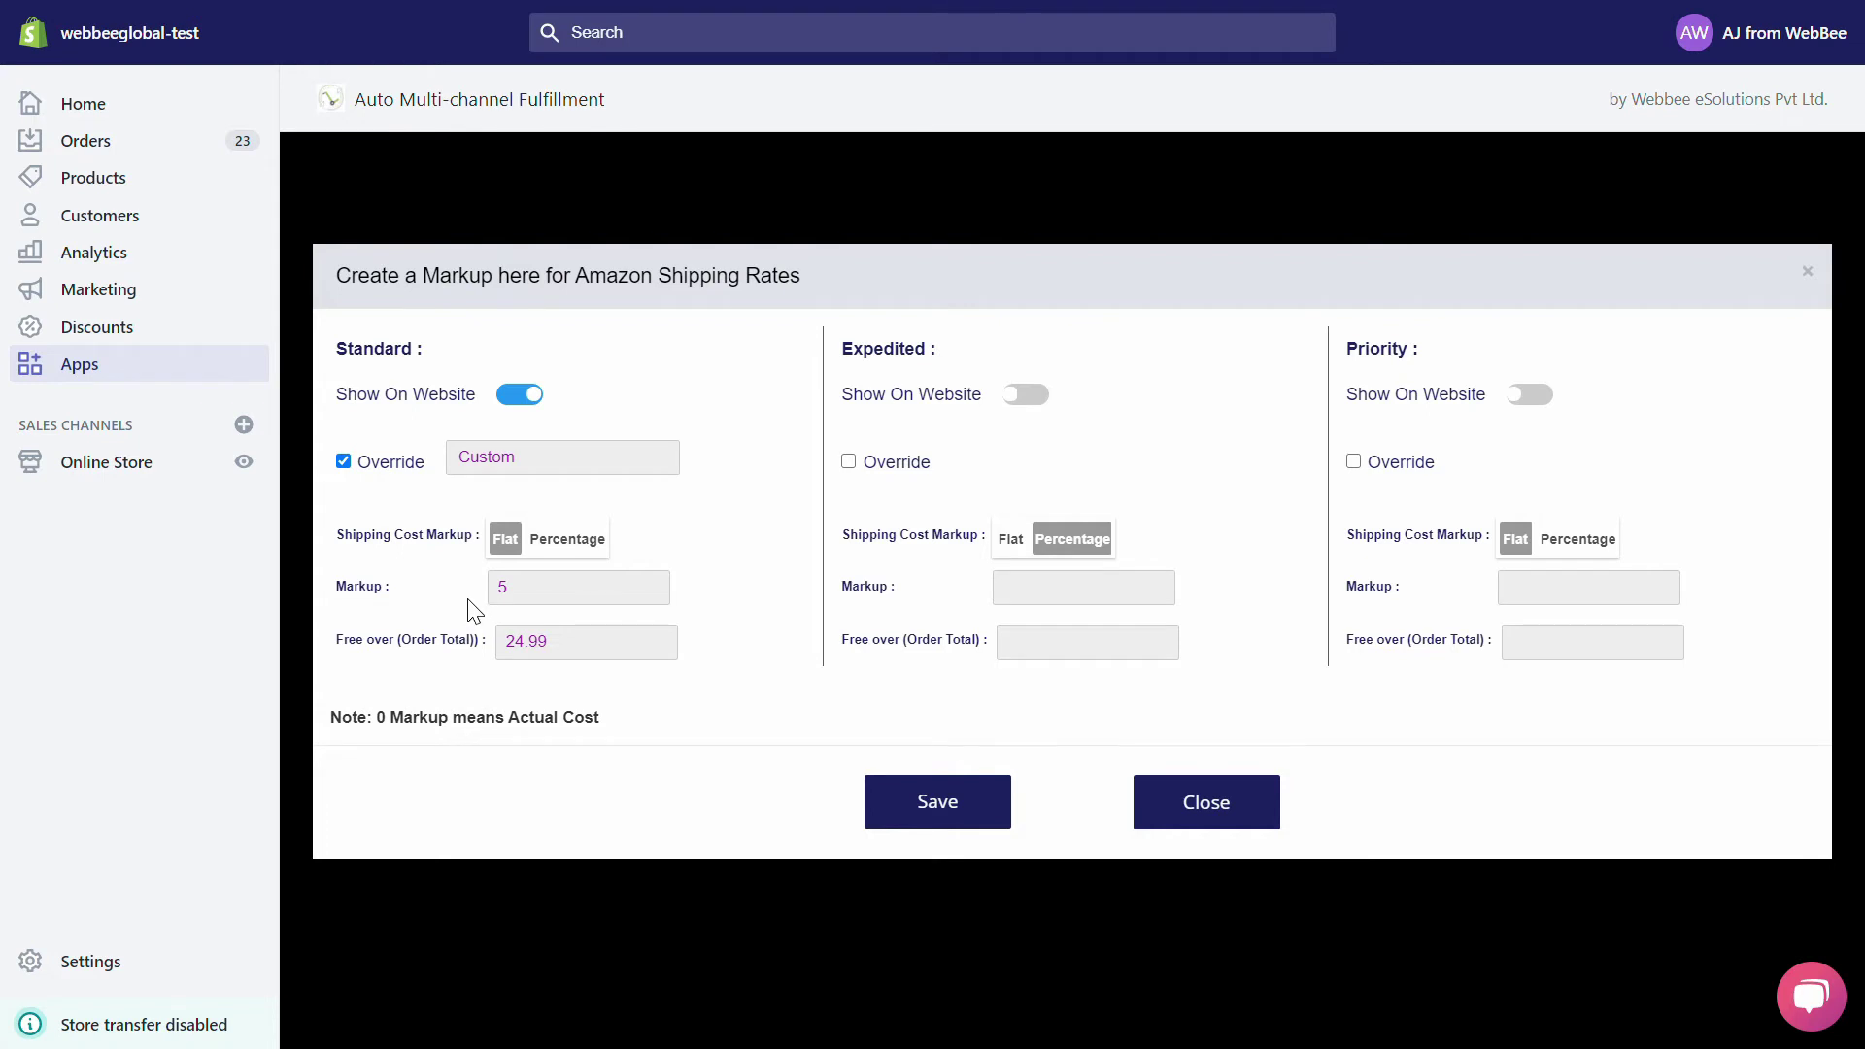
{"action": "key", "text": "Down"}
{"action": "key", "text": "ctrl+z"}
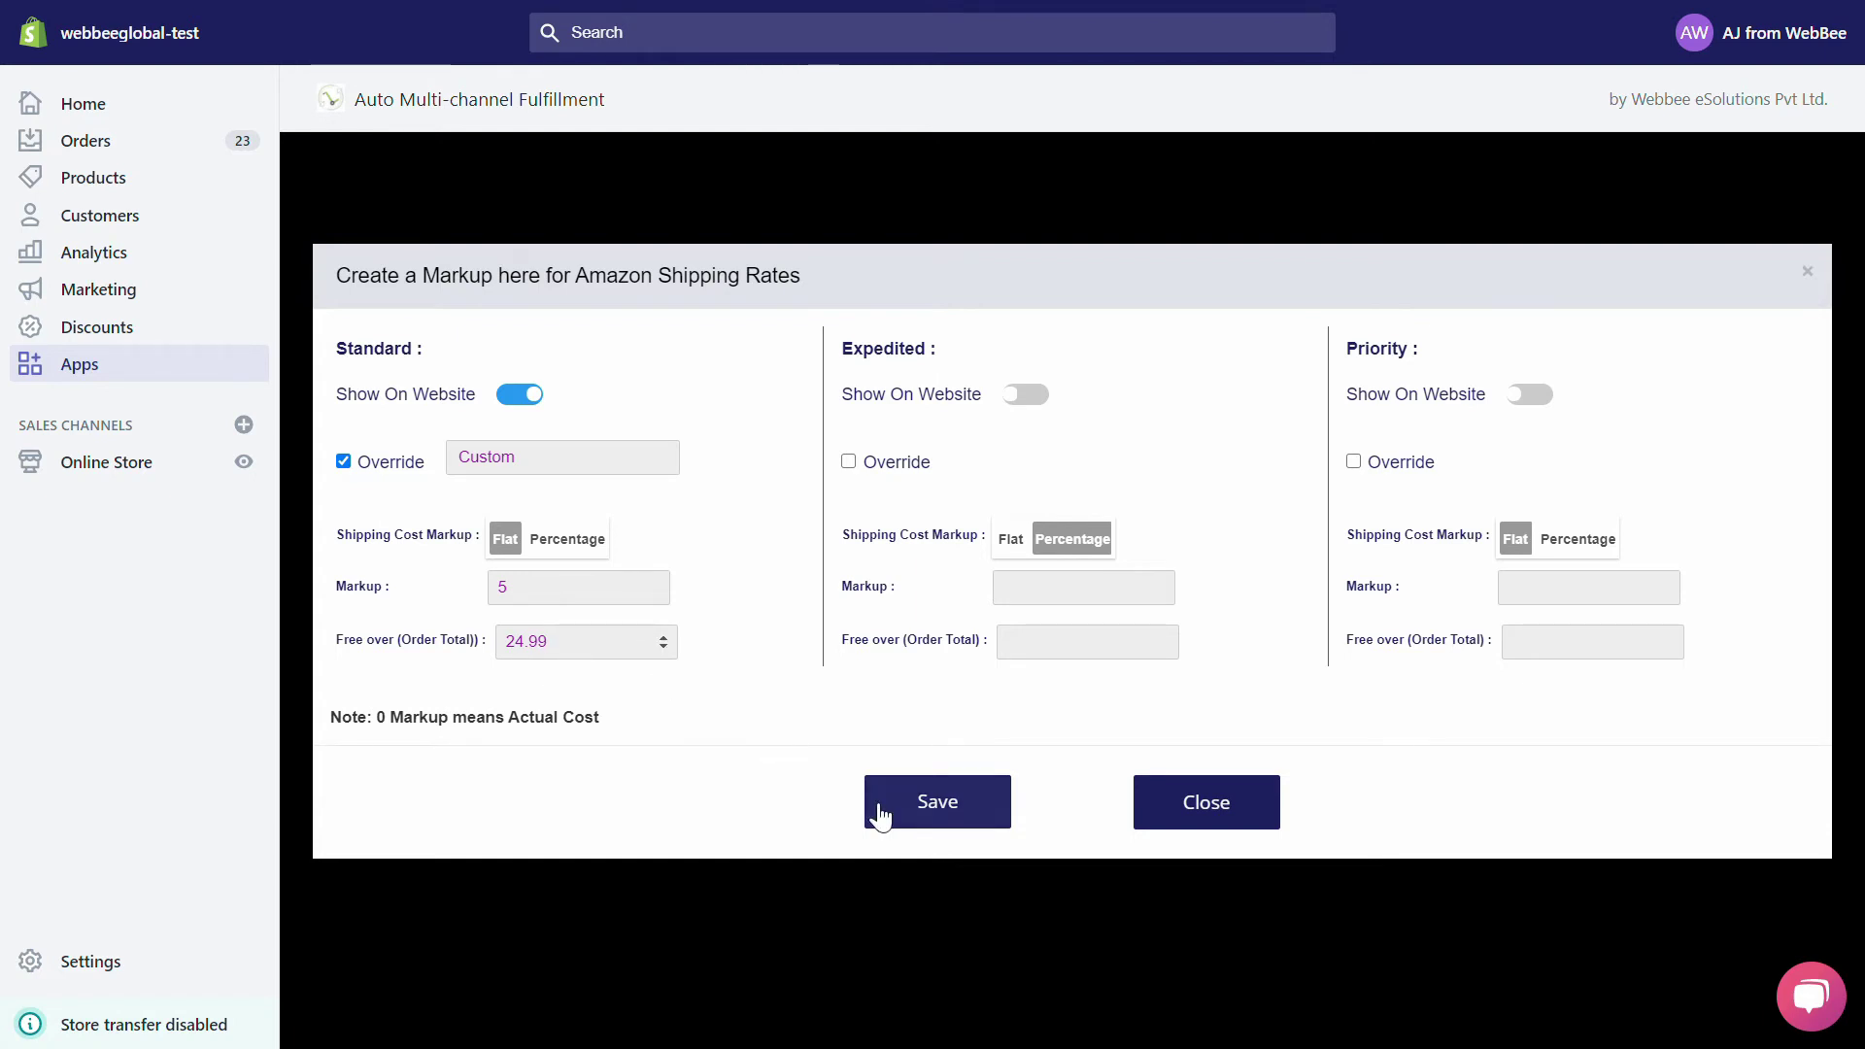
Step: Close the shipping rate markup settings dialog
{"action": "left_click", "coordinate": [1185, 802]}
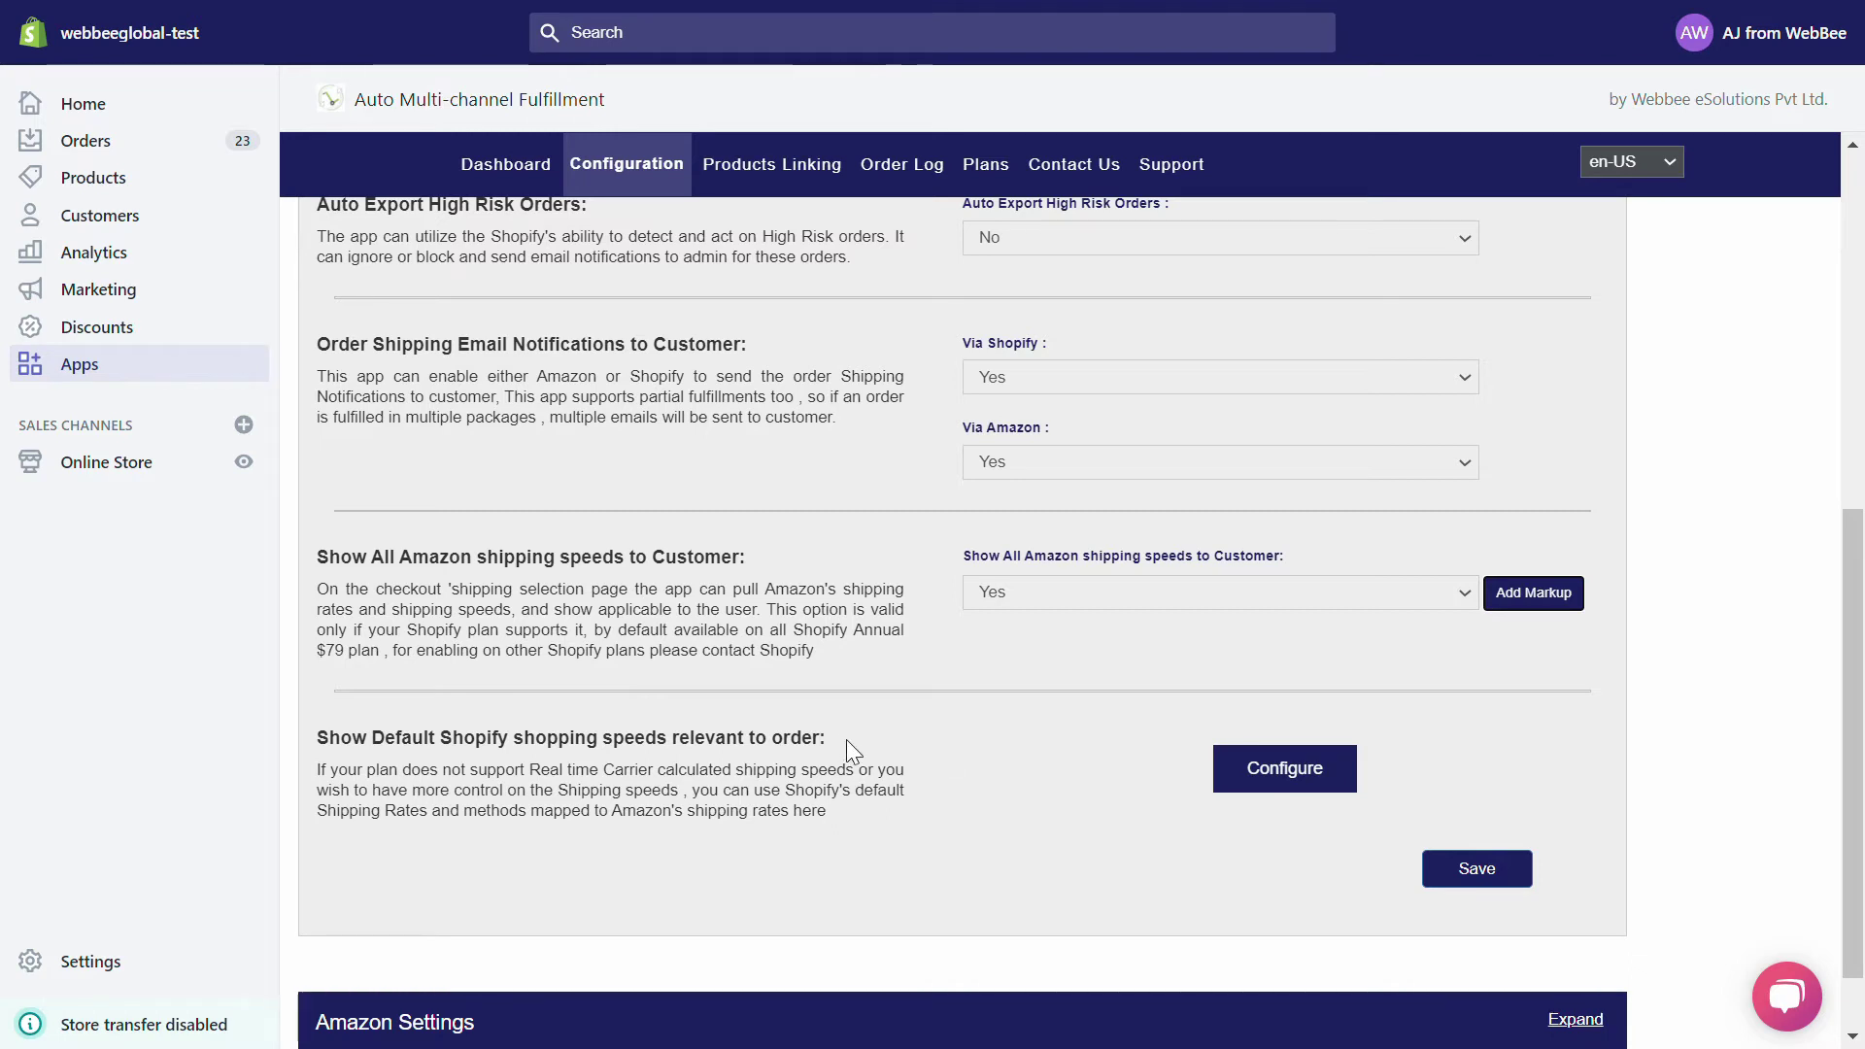
Step: Save the mapping of Shopify Standard Shipping to Amazon Expedited
{"action": "left_click", "coordinate": [1268, 787]}
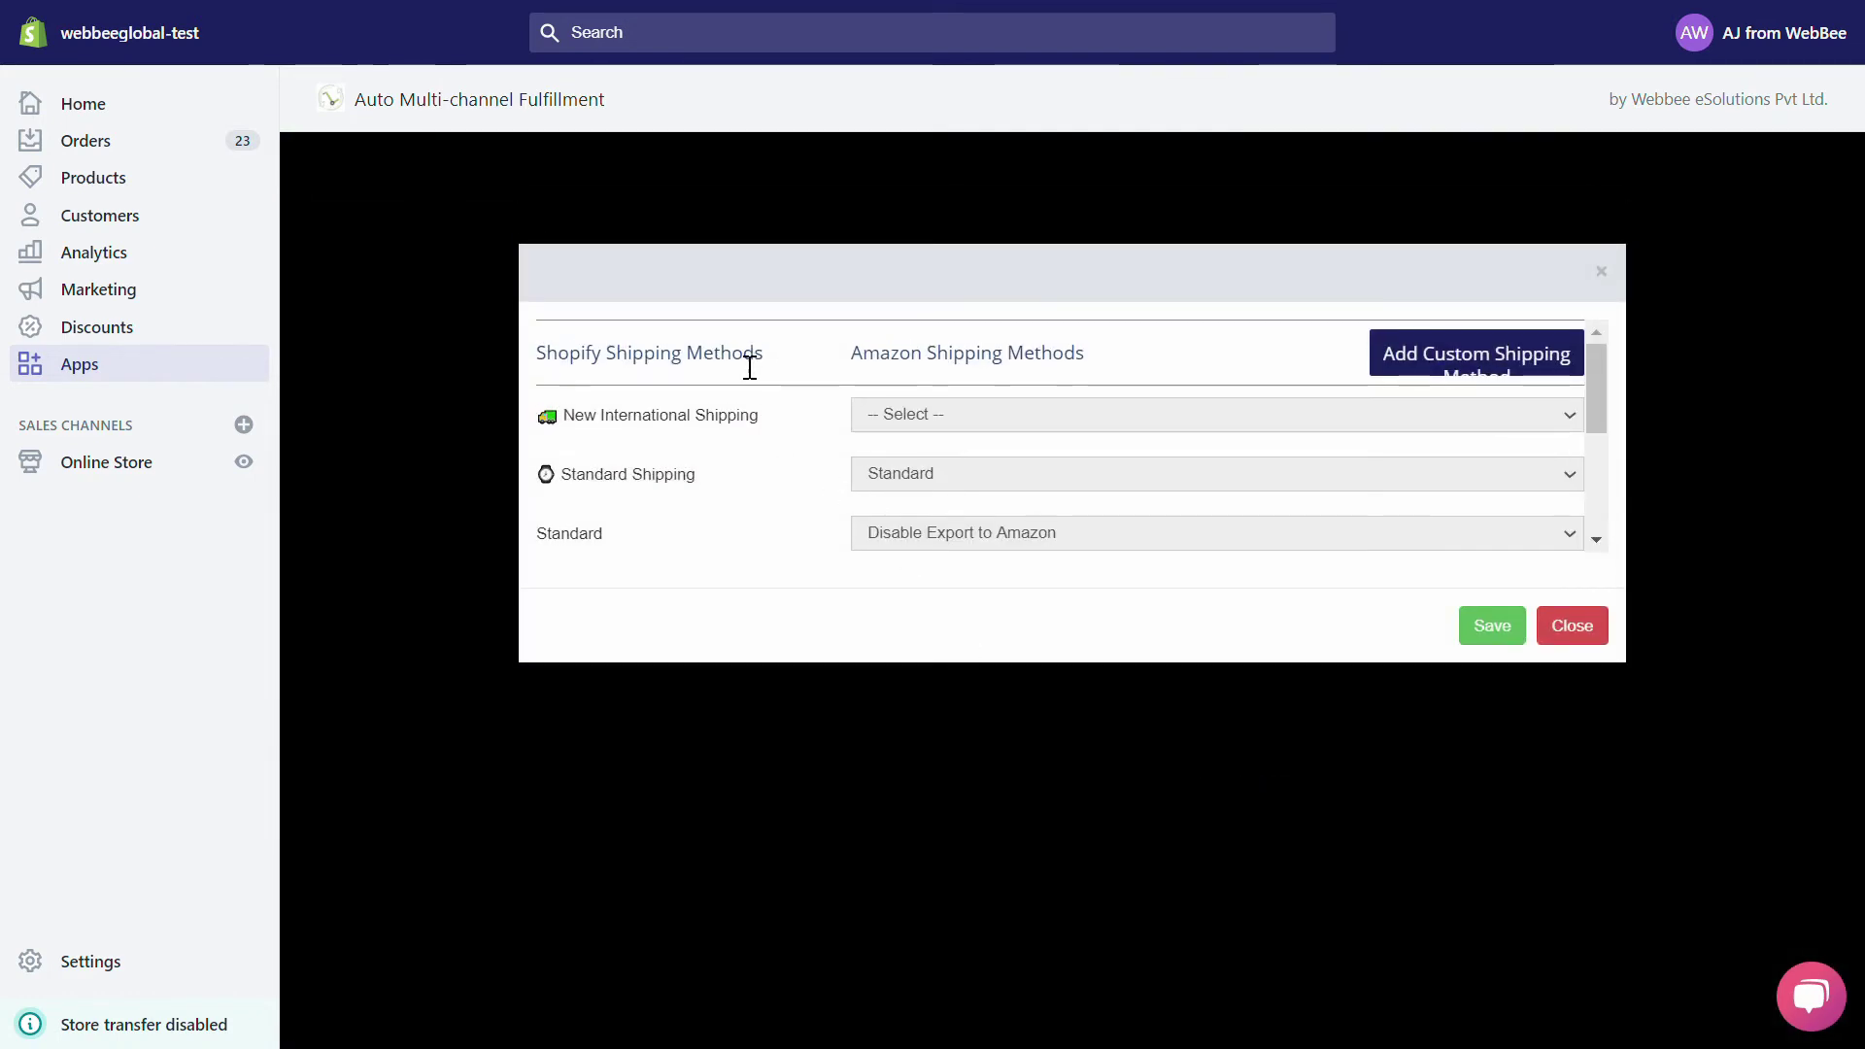
{"action": "scroll", "coordinate": [724, 476], "scroll_direction": "down", "scroll_amount": 2}
{"action": "scroll", "coordinate": [725, 475], "scroll_direction": "down", "scroll_amount": 2}
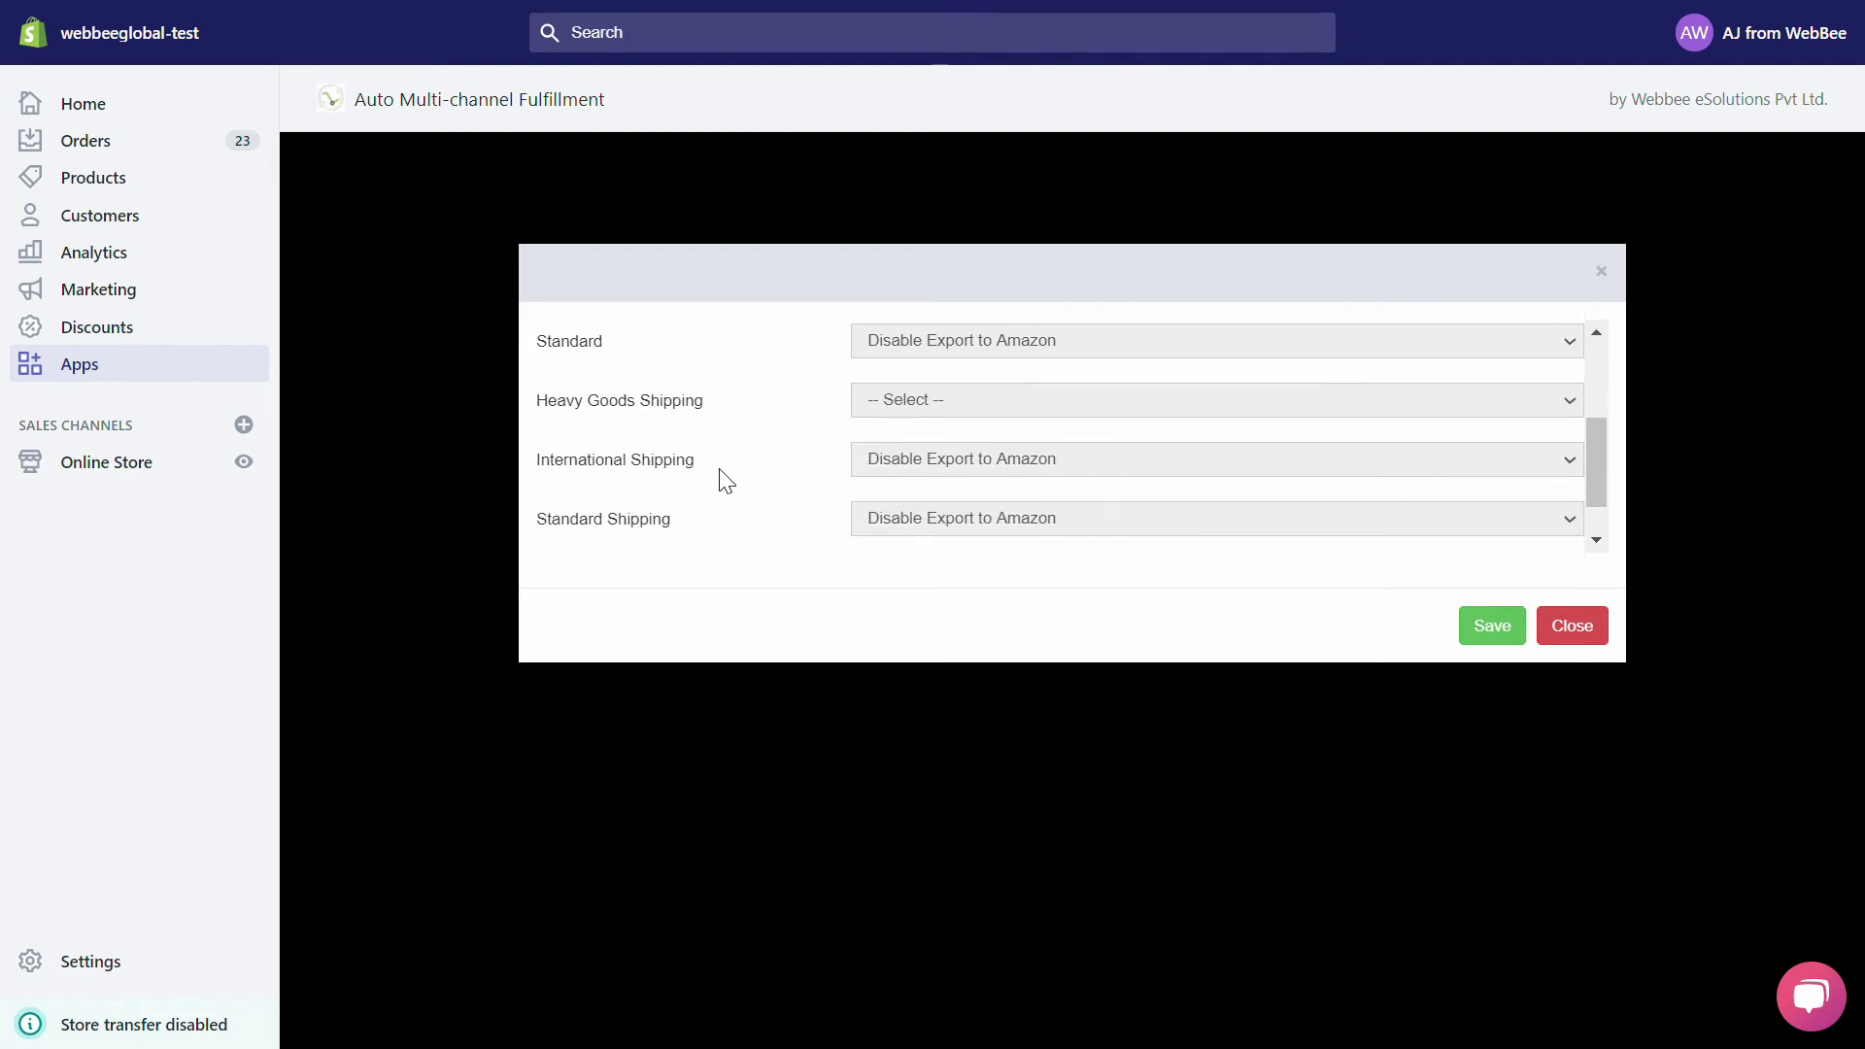
{"action": "scroll", "coordinate": [725, 475], "scroll_direction": "down", "scroll_amount": 1}
{"action": "scroll", "coordinate": [726, 478], "scroll_direction": "up", "scroll_amount": 1}
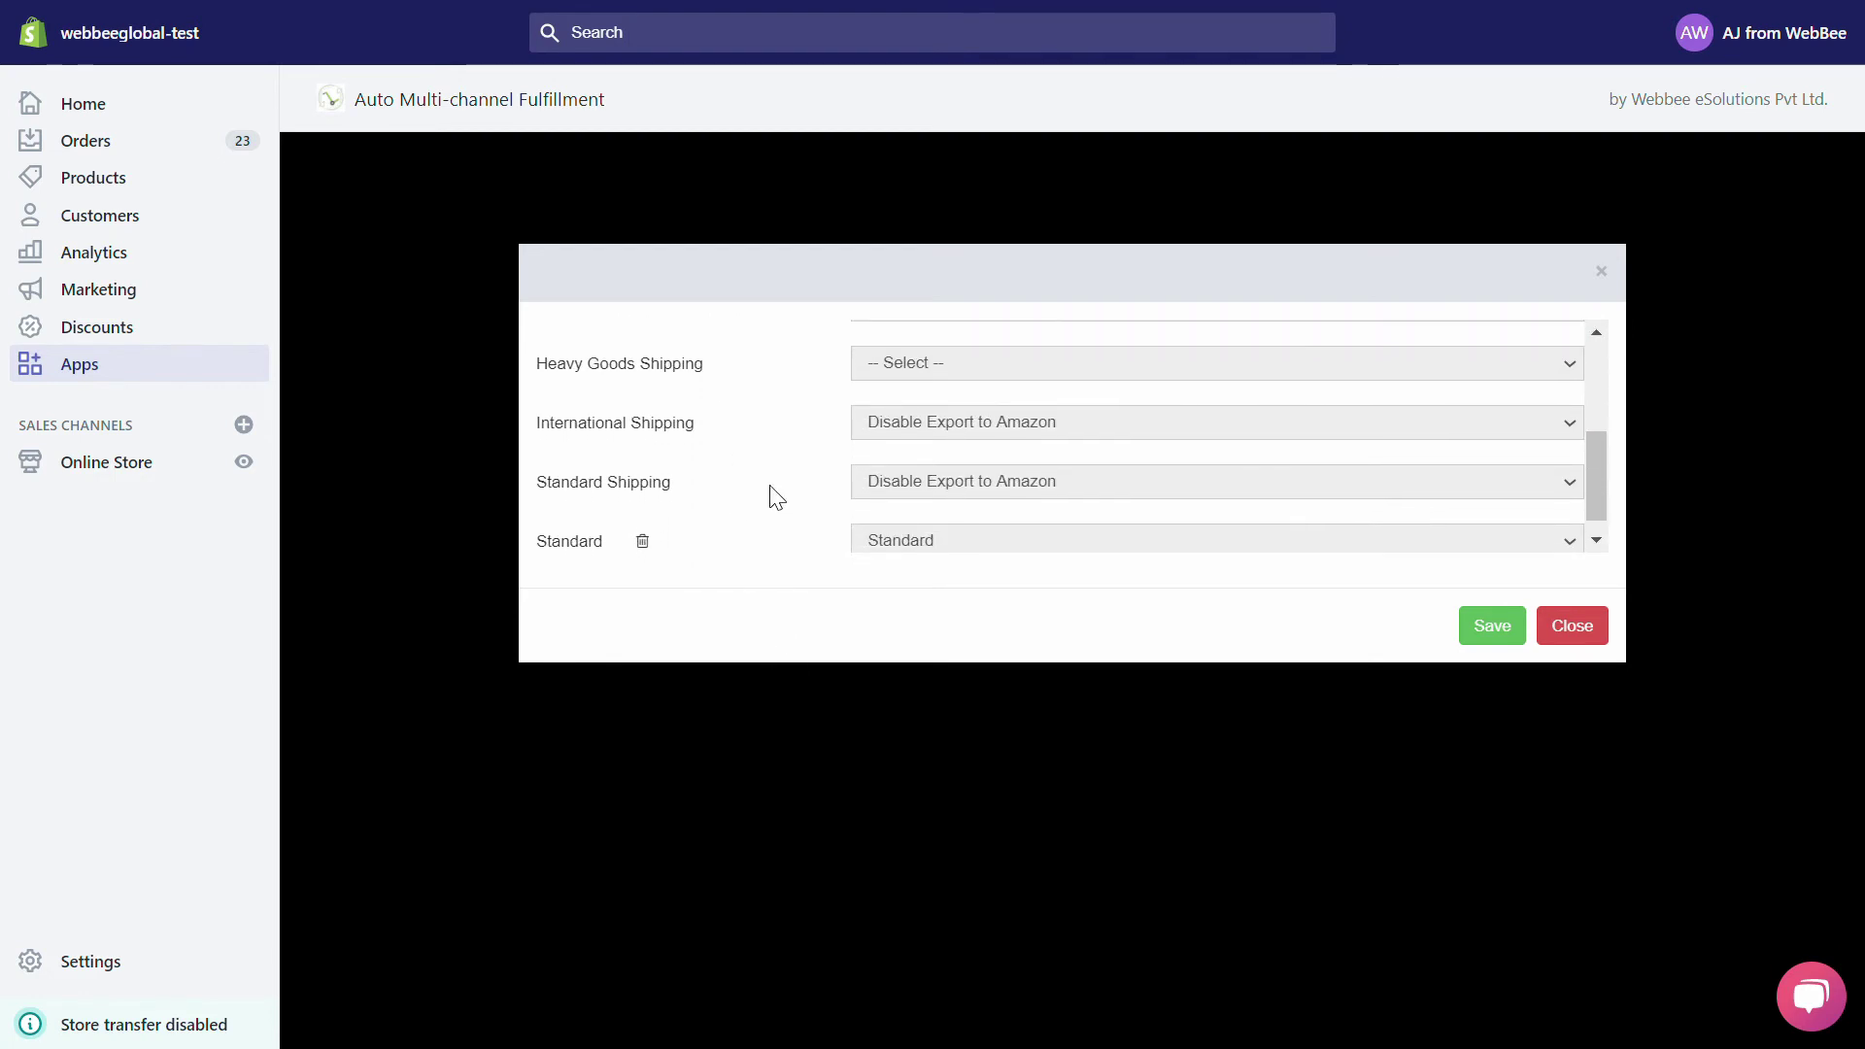
{"action": "scroll", "coordinate": [773, 495], "scroll_direction": "up", "scroll_amount": 5}
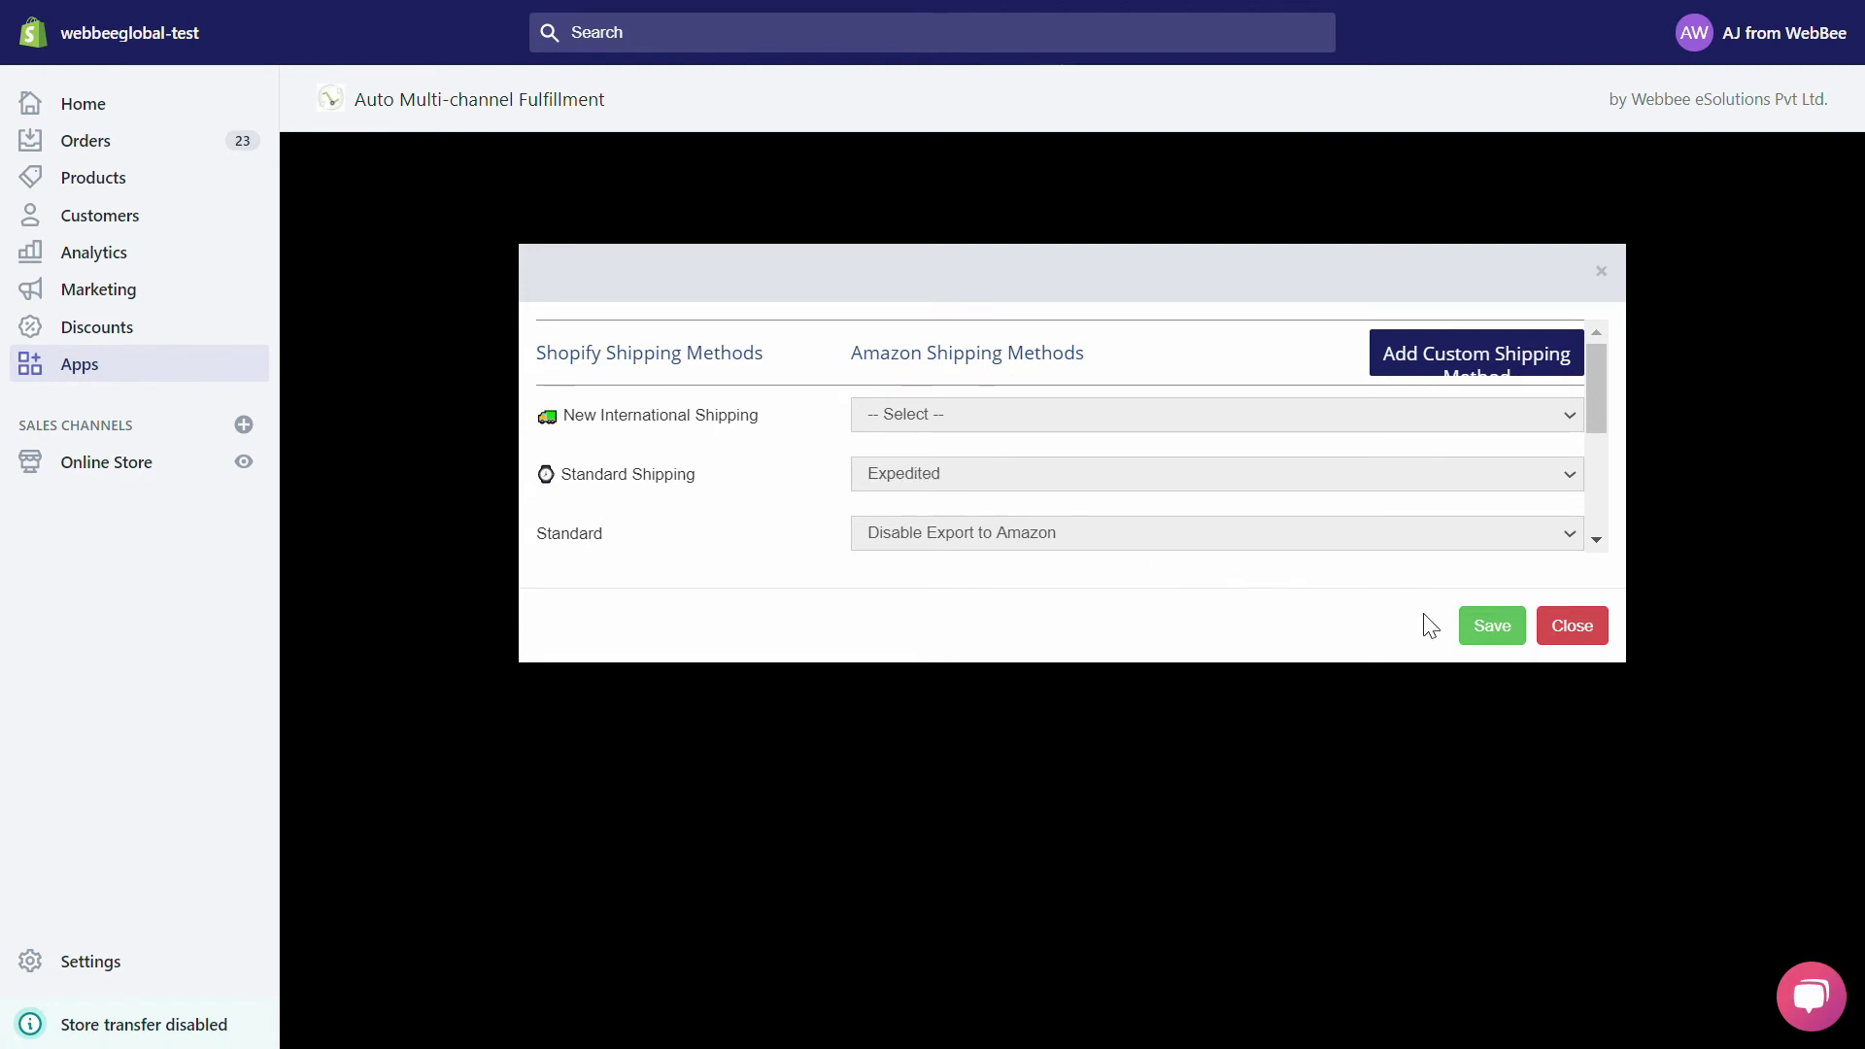
{"action": "left_click", "coordinate": [1490, 626]}
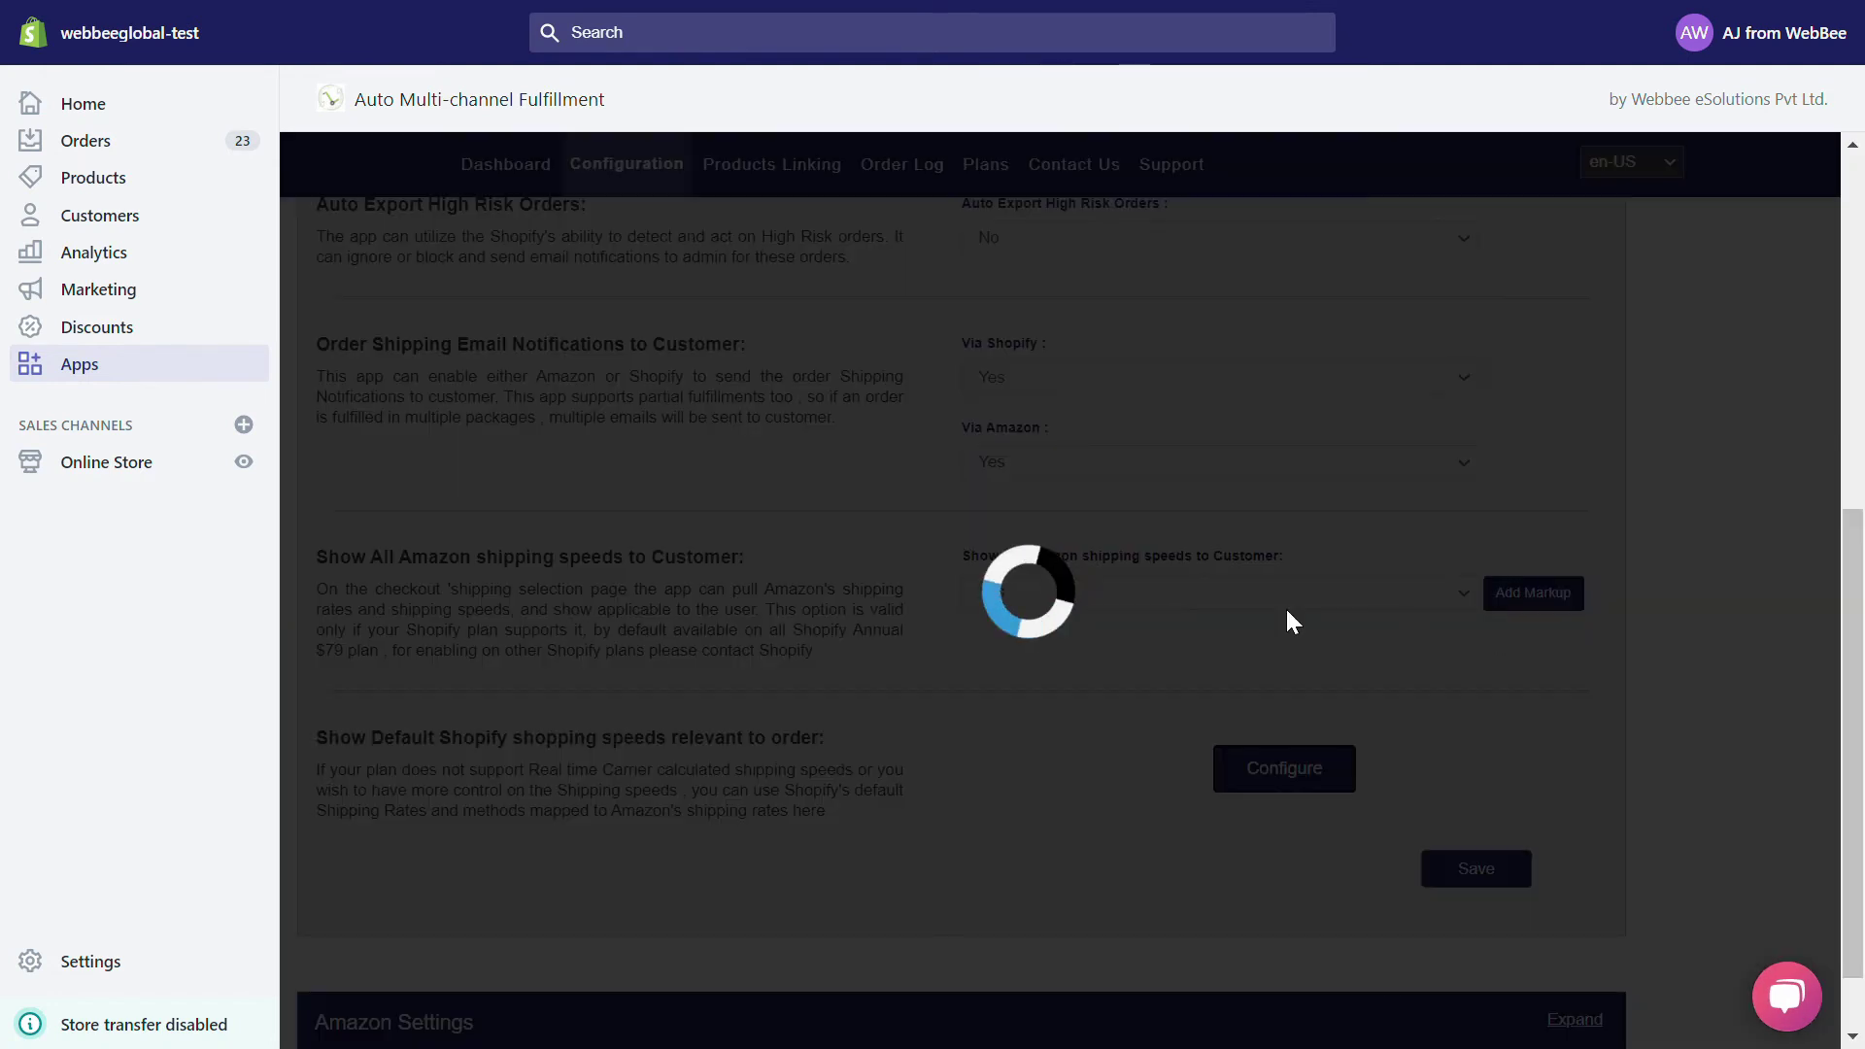
Step: Dismiss the Success dialog and collapse the US row's additional settings
{"action": "left_click", "coordinate": [1060, 419]}
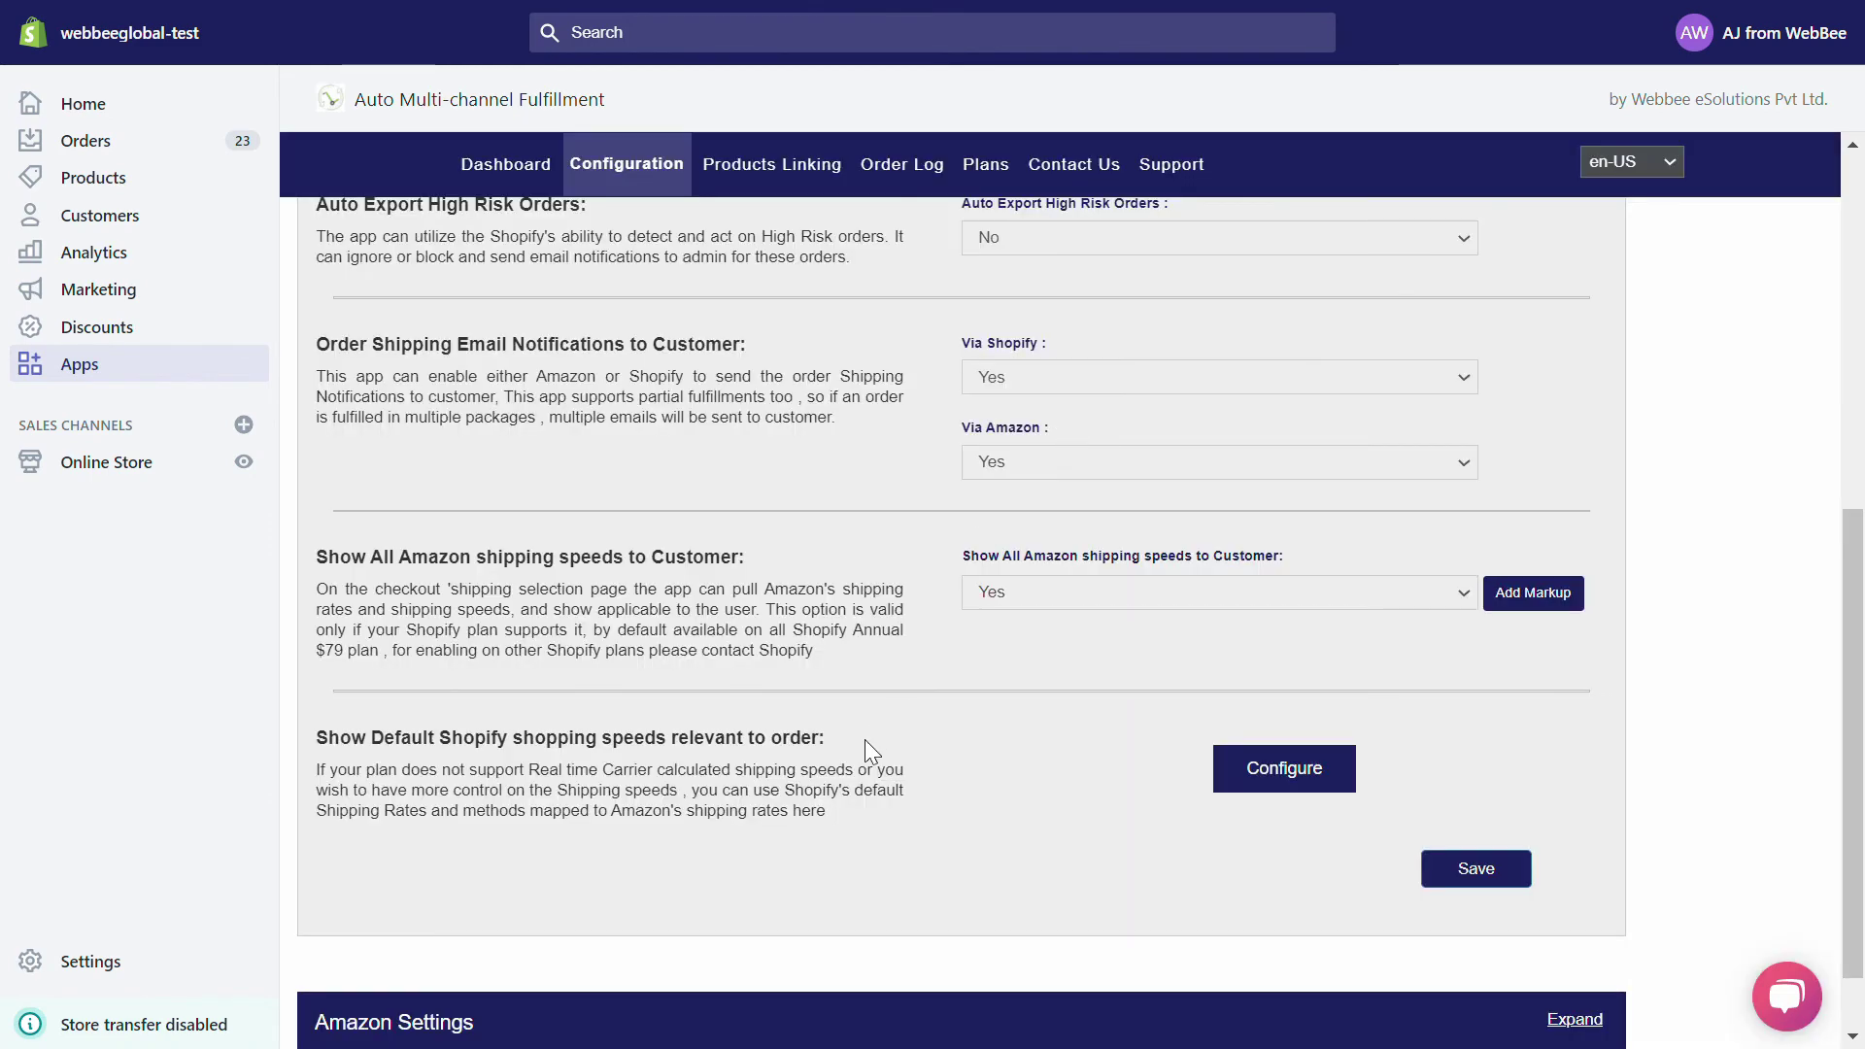
{"action": "scroll", "coordinate": [863, 740], "scroll_direction": "down", "scroll_amount": 2}
{"action": "scroll", "coordinate": [817, 912], "scroll_direction": "down", "scroll_amount": 8}
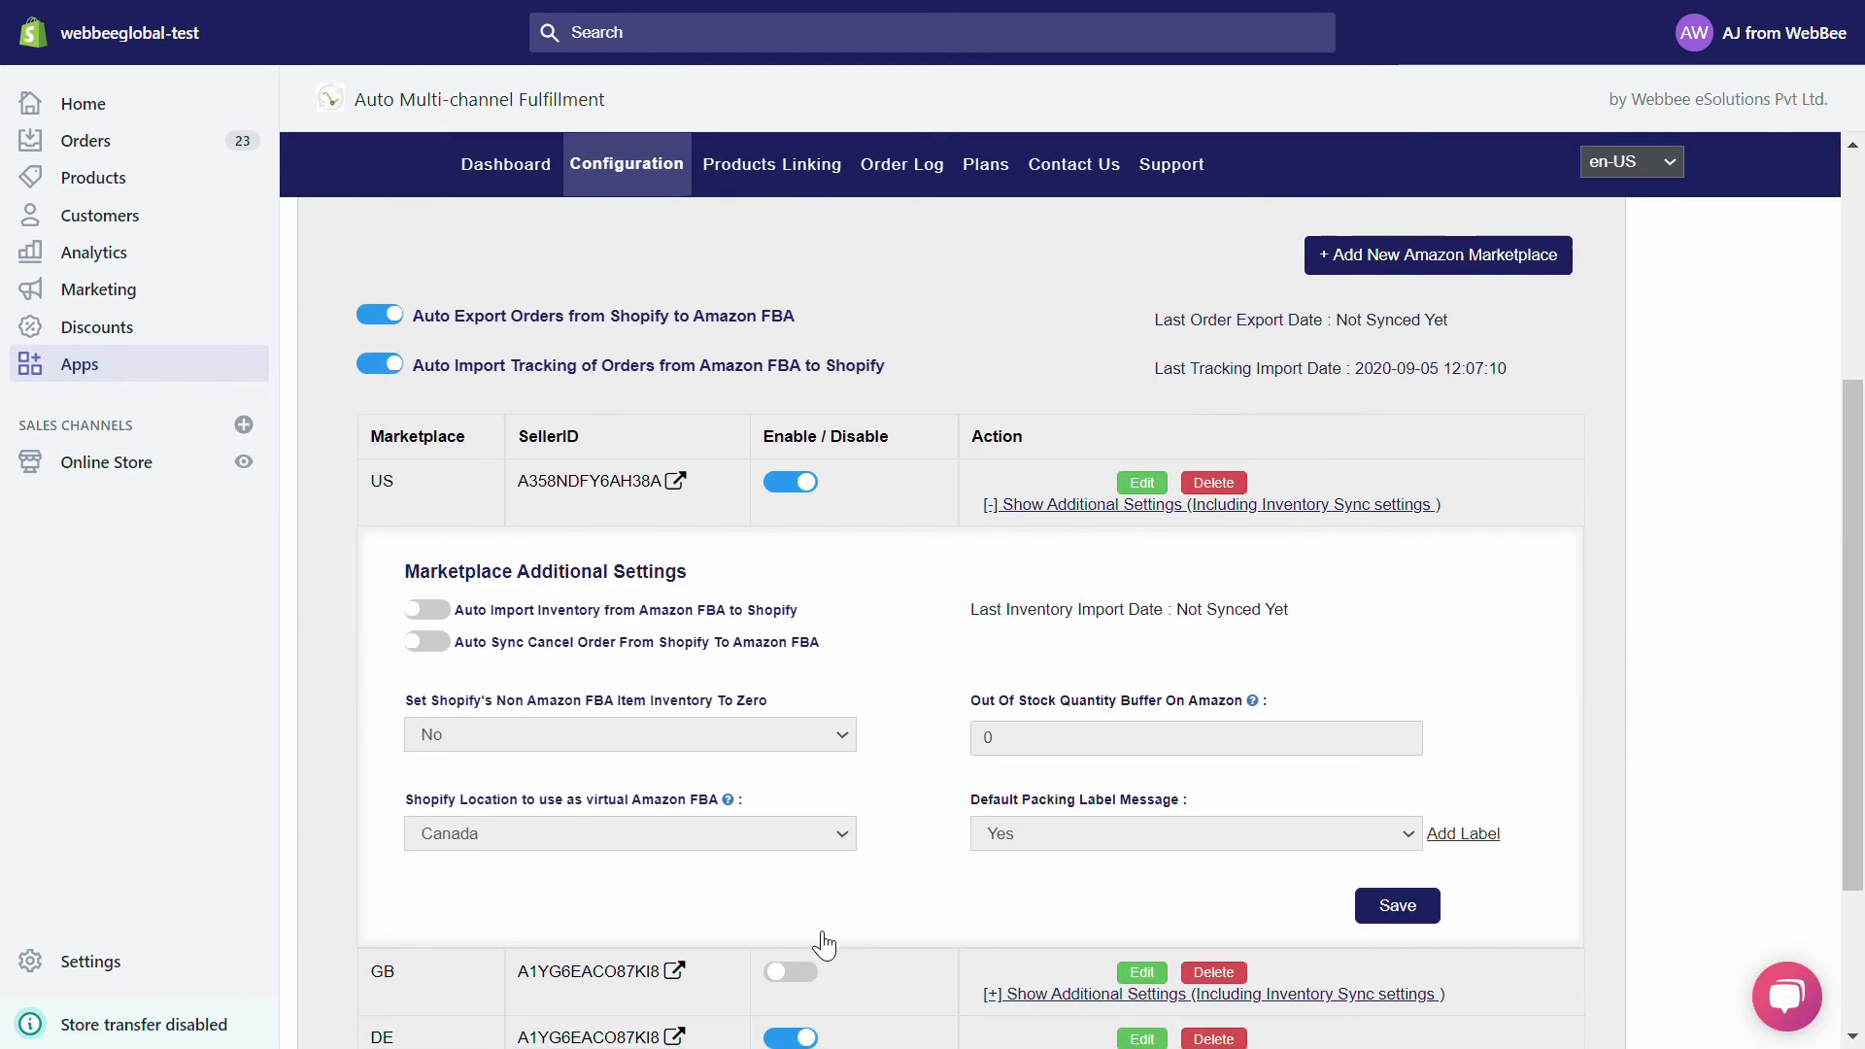
{"action": "scroll", "coordinate": [900, 495], "scroll_direction": "up", "scroll_amount": 1}
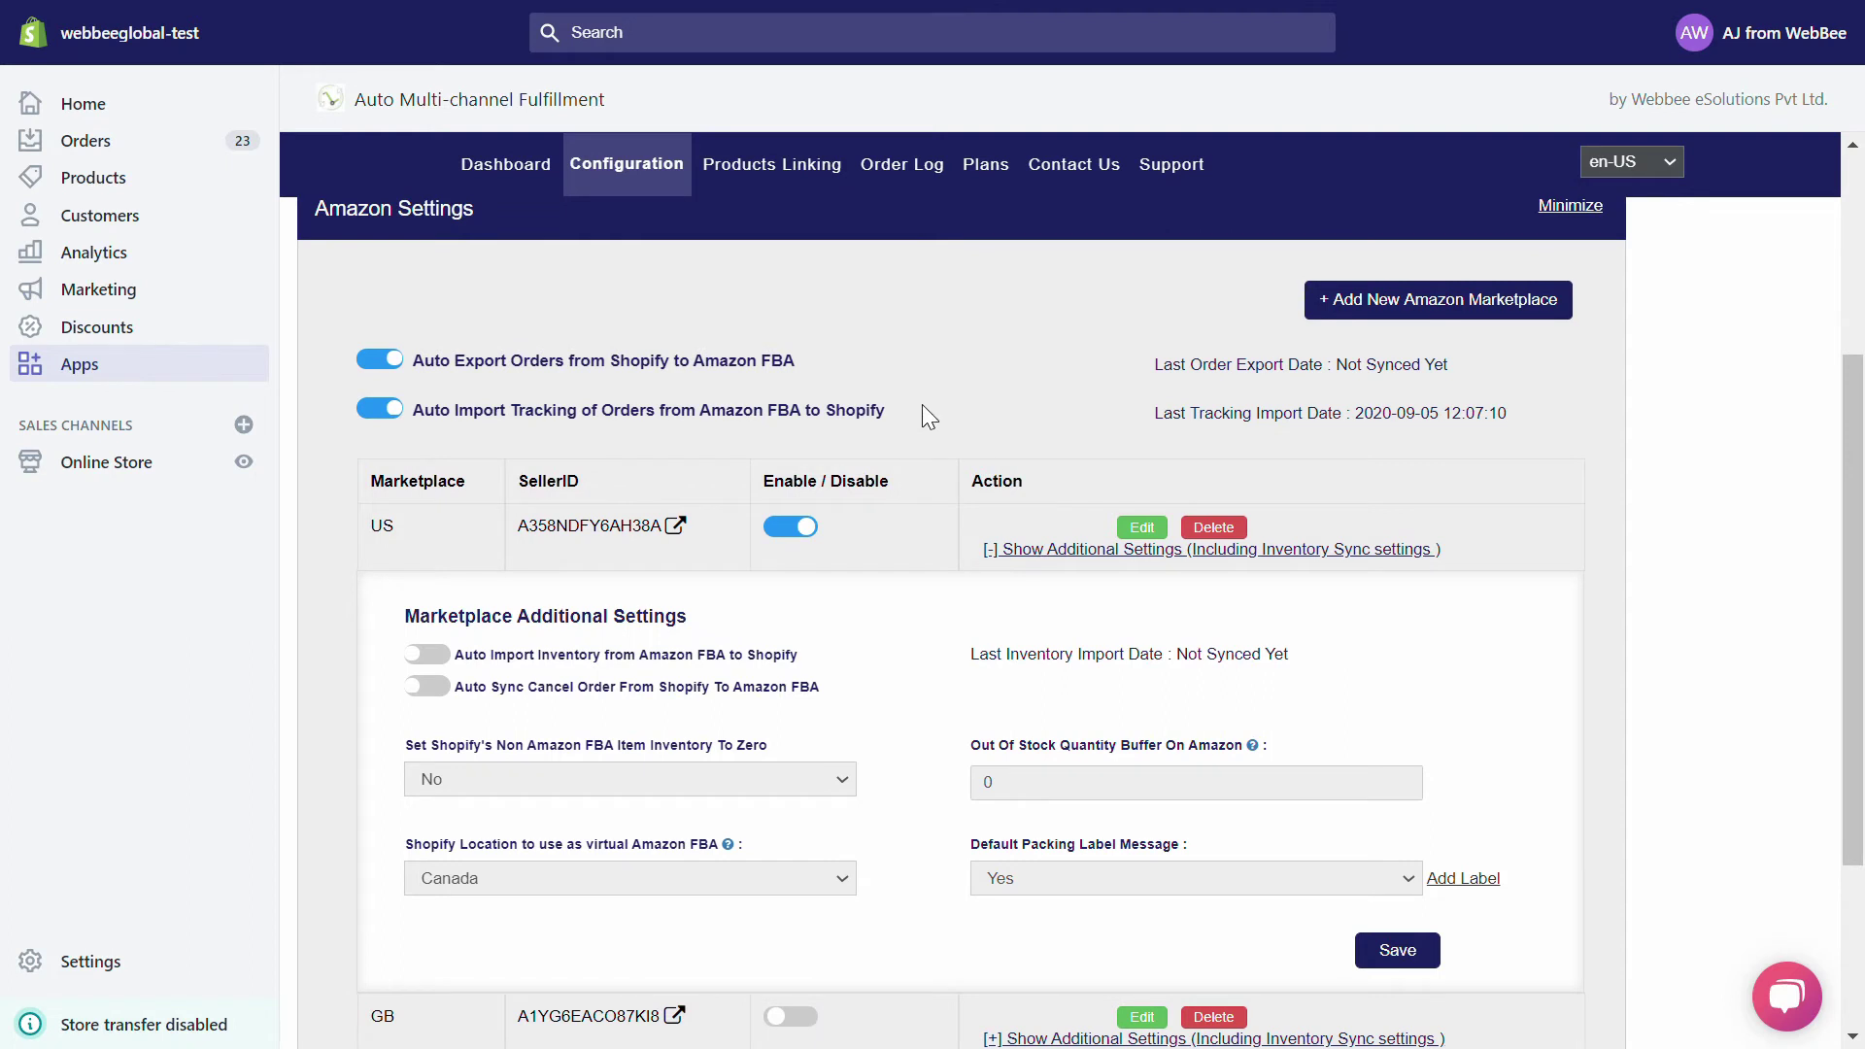
{"action": "scroll", "coordinate": [923, 404], "scroll_direction": "up", "scroll_amount": 1}
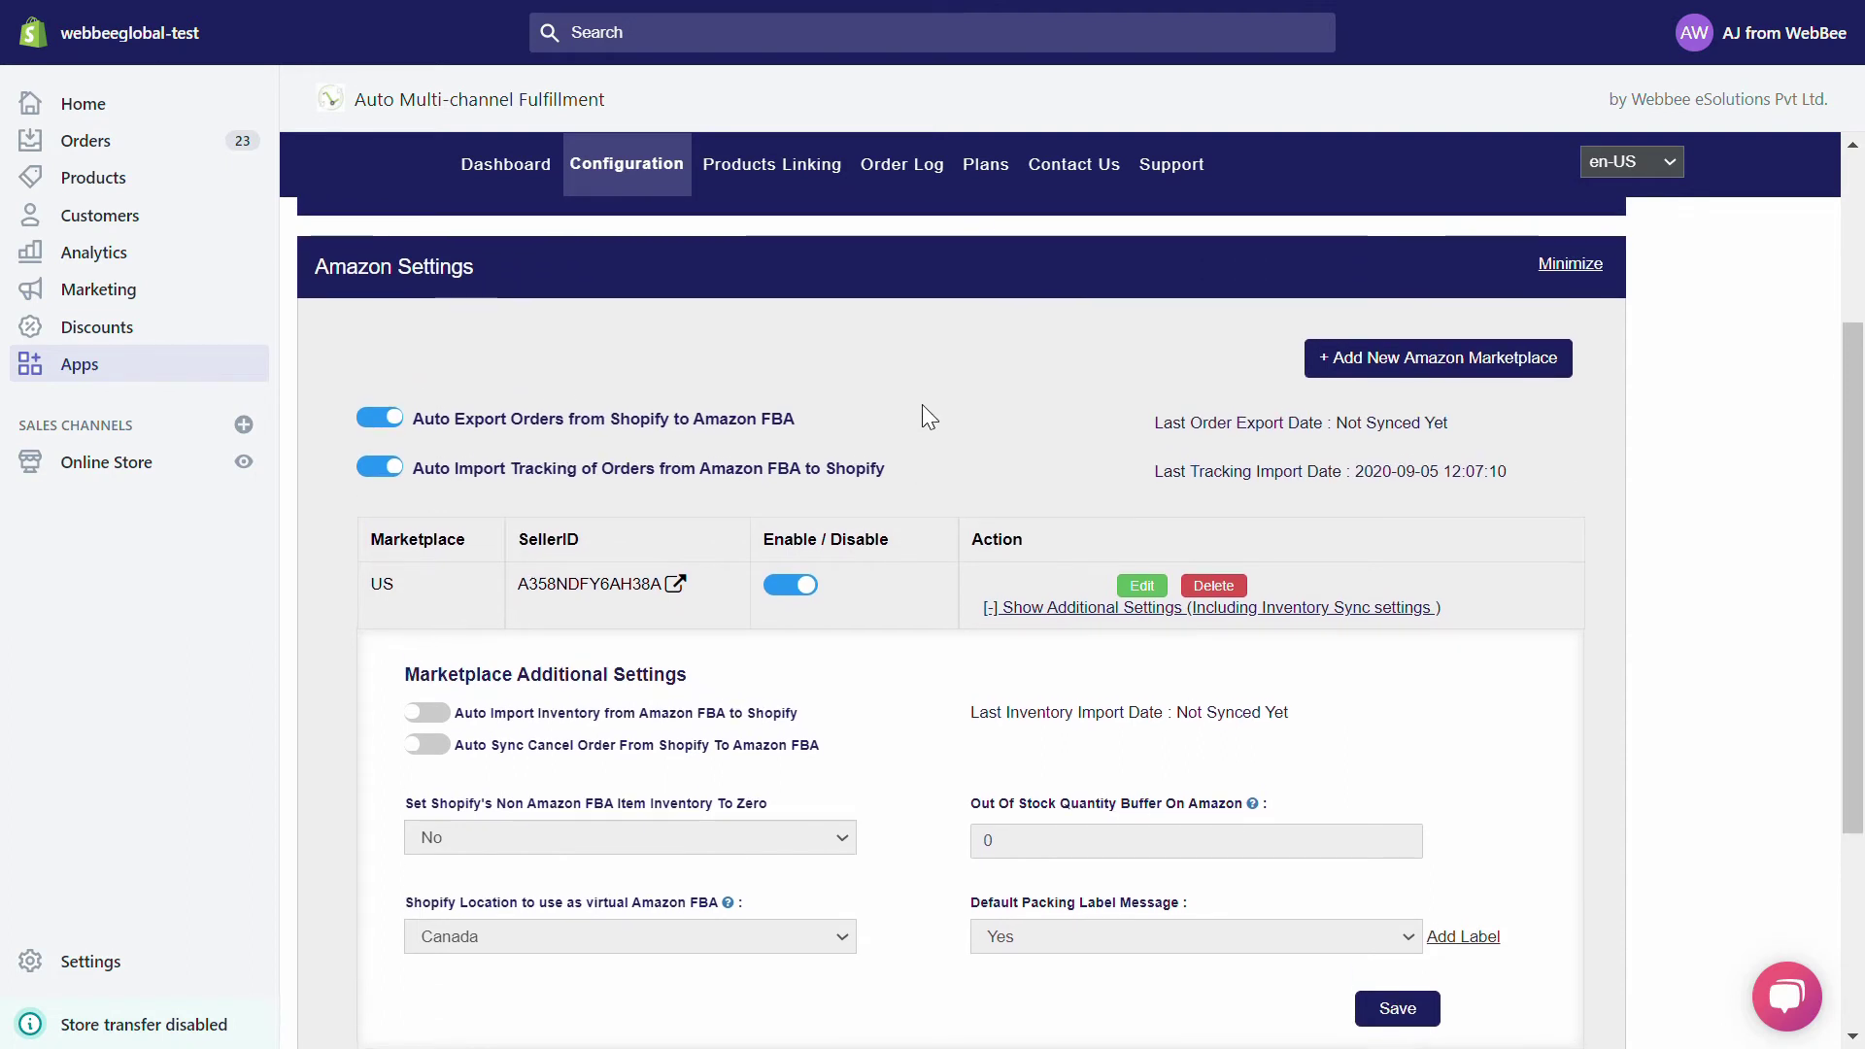
{"action": "left_click", "coordinate": [1063, 608]}
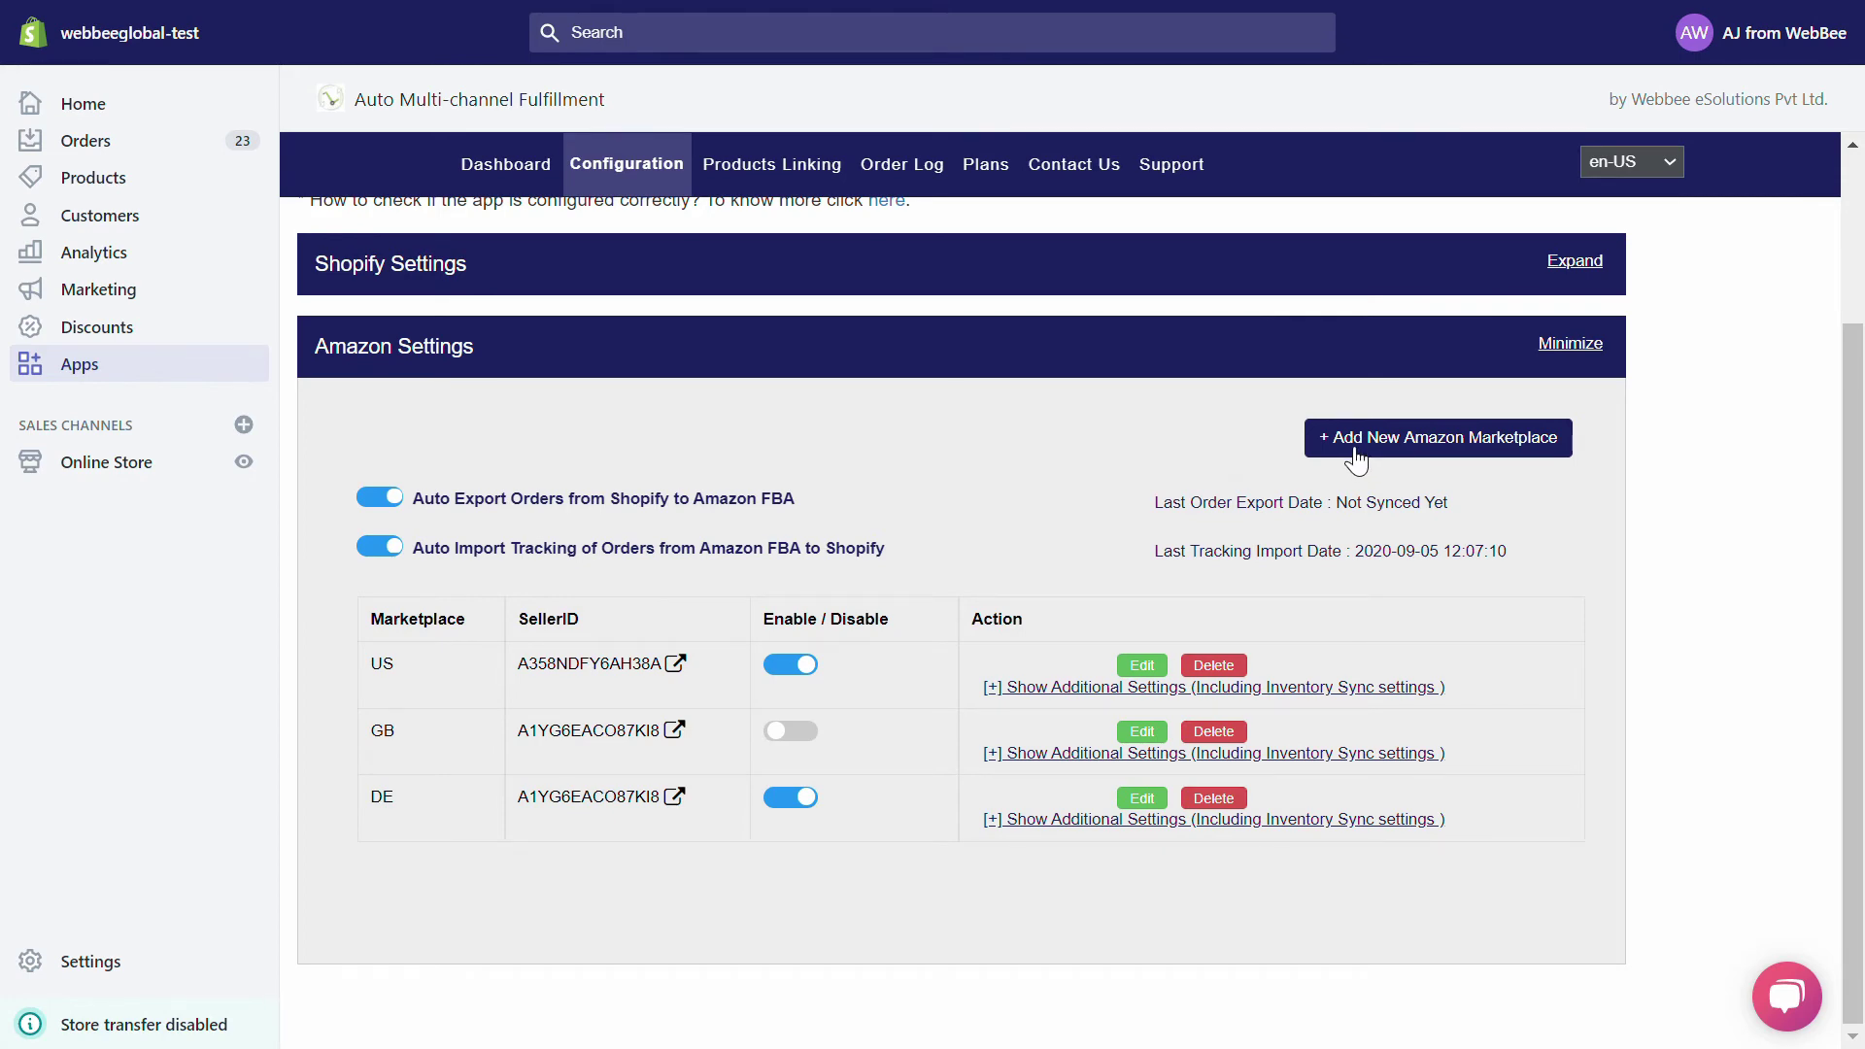
{"action": "left_click", "coordinate": [1355, 444]}
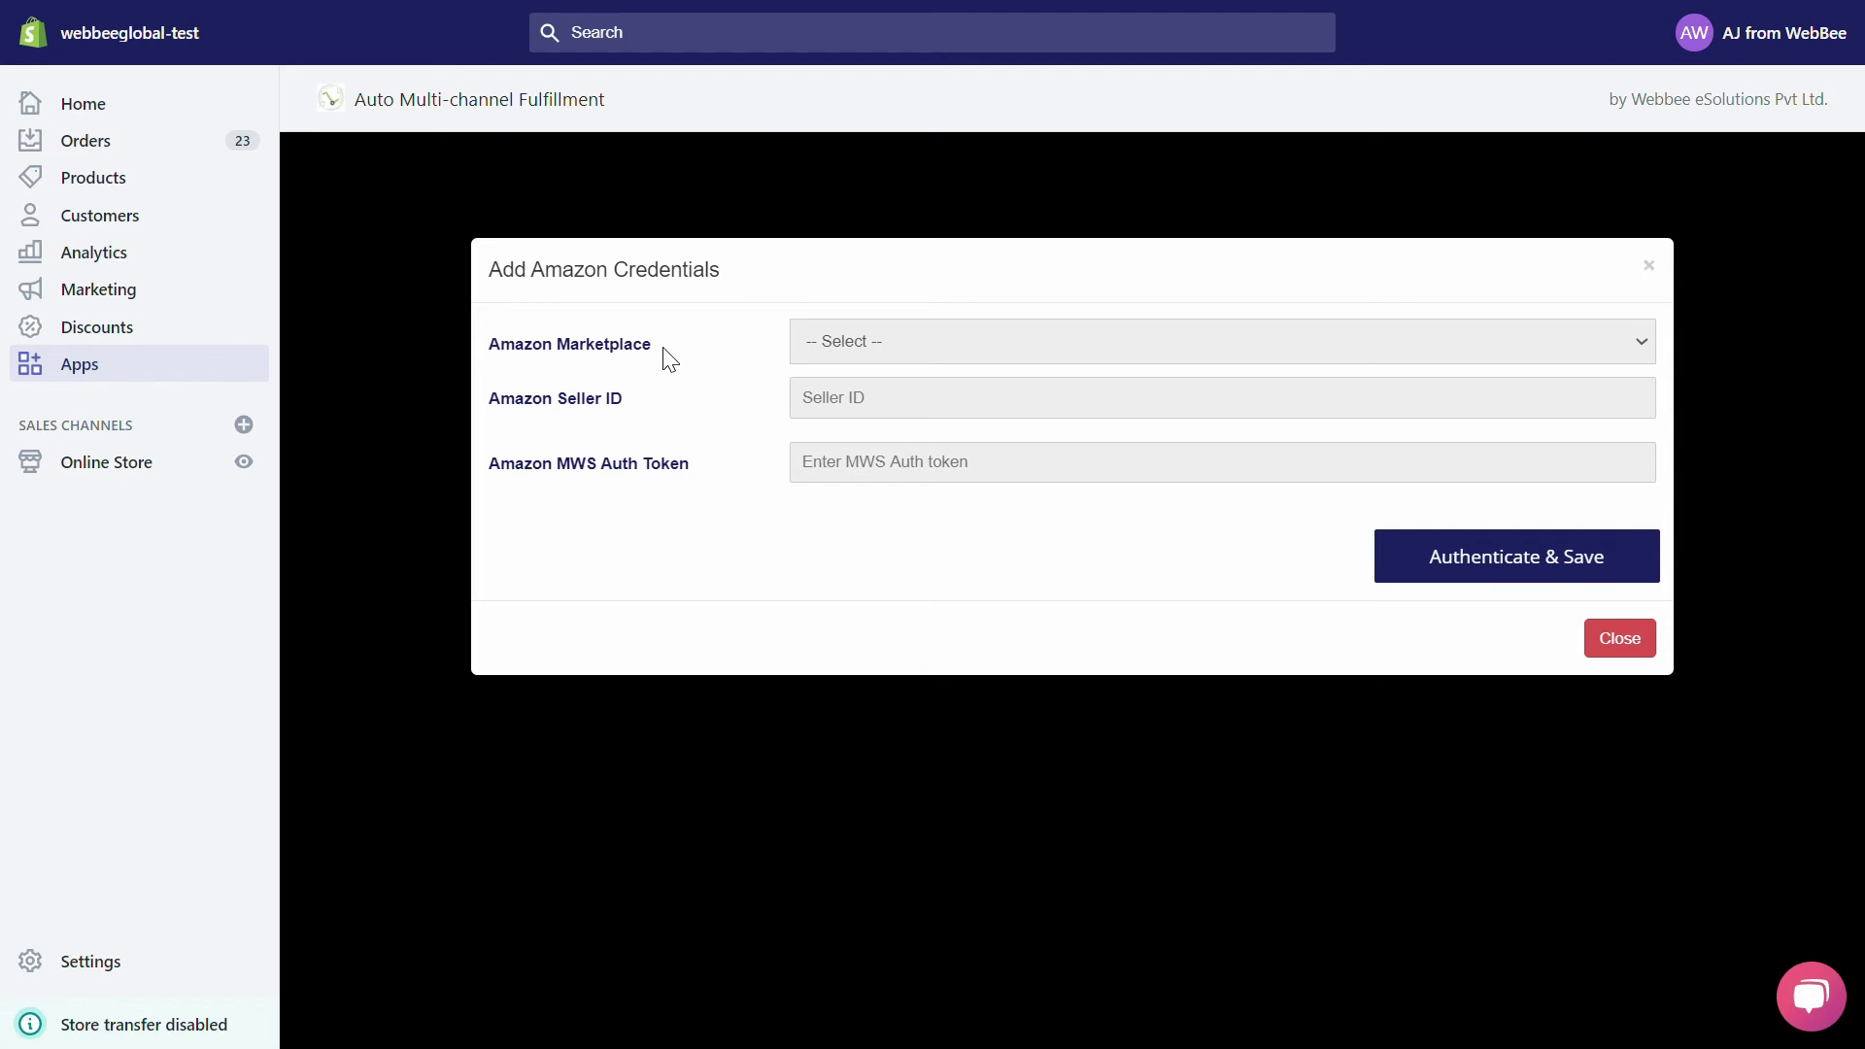
{"action": "left_click", "coordinate": [847, 389]}
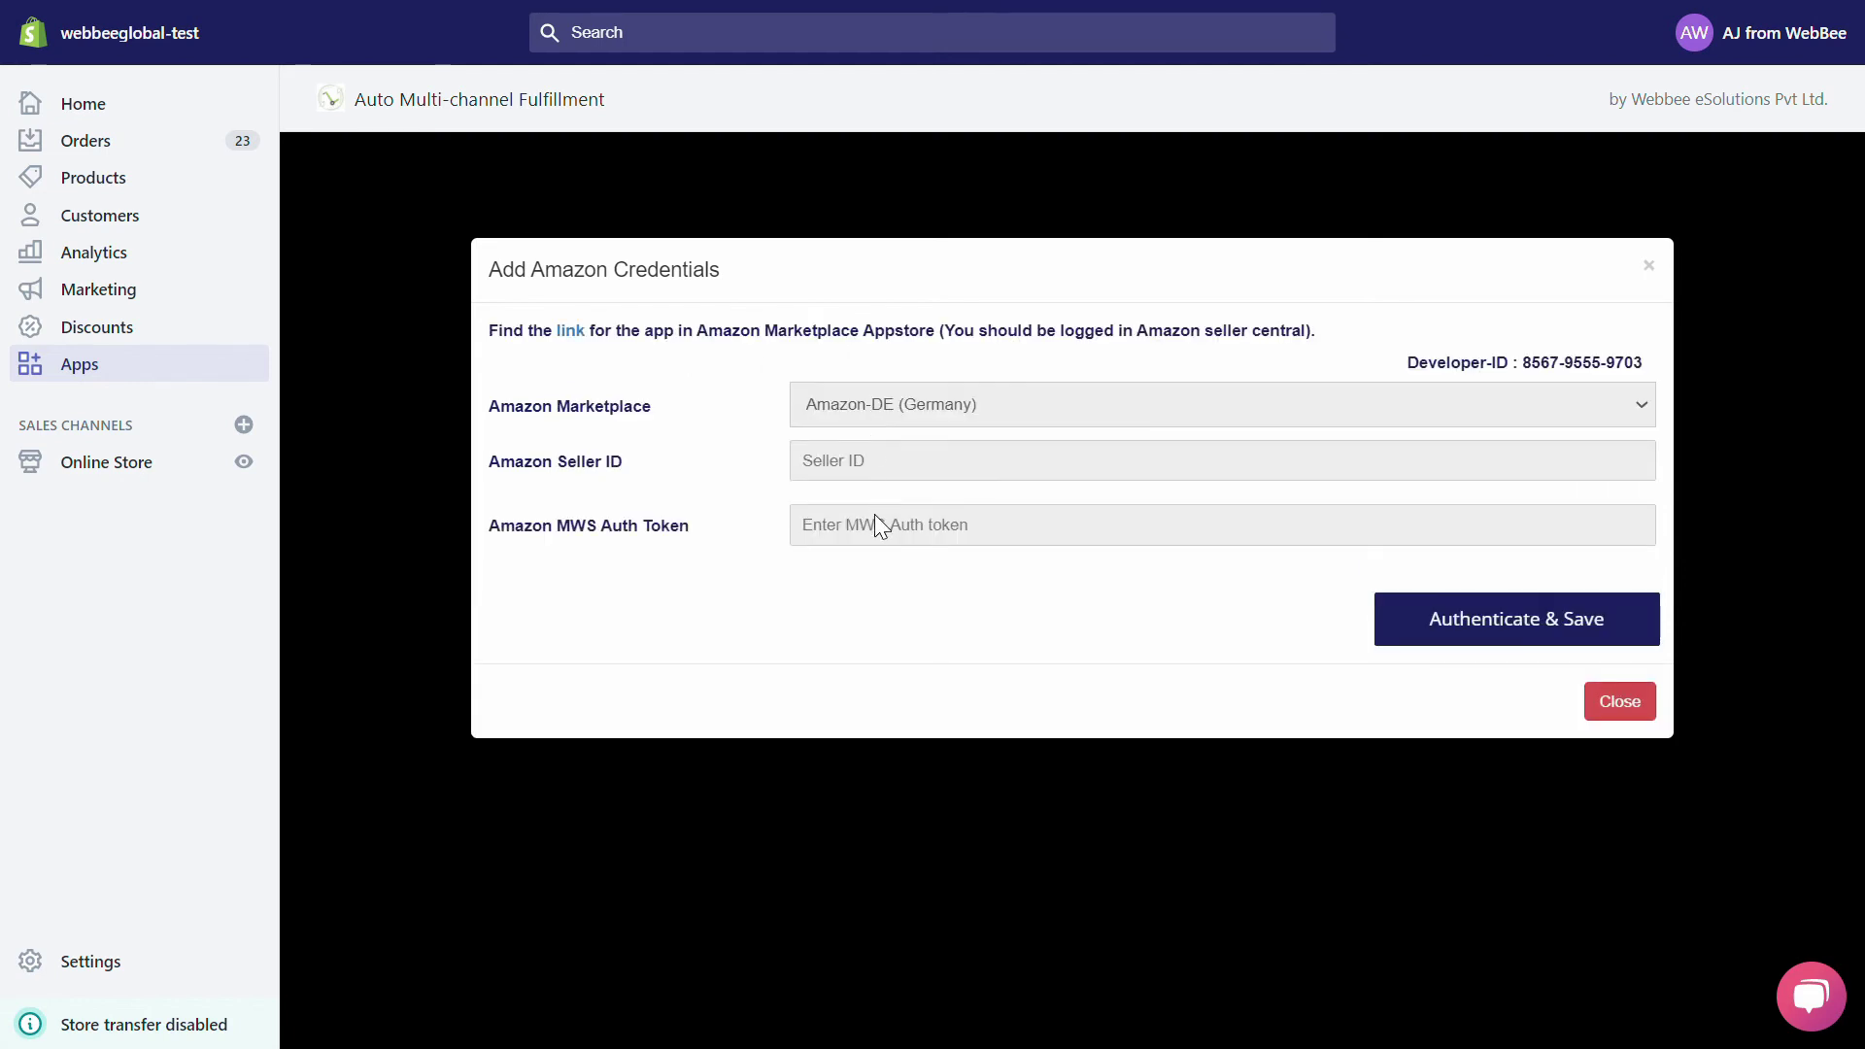
{"action": "key", "text": "Down"}
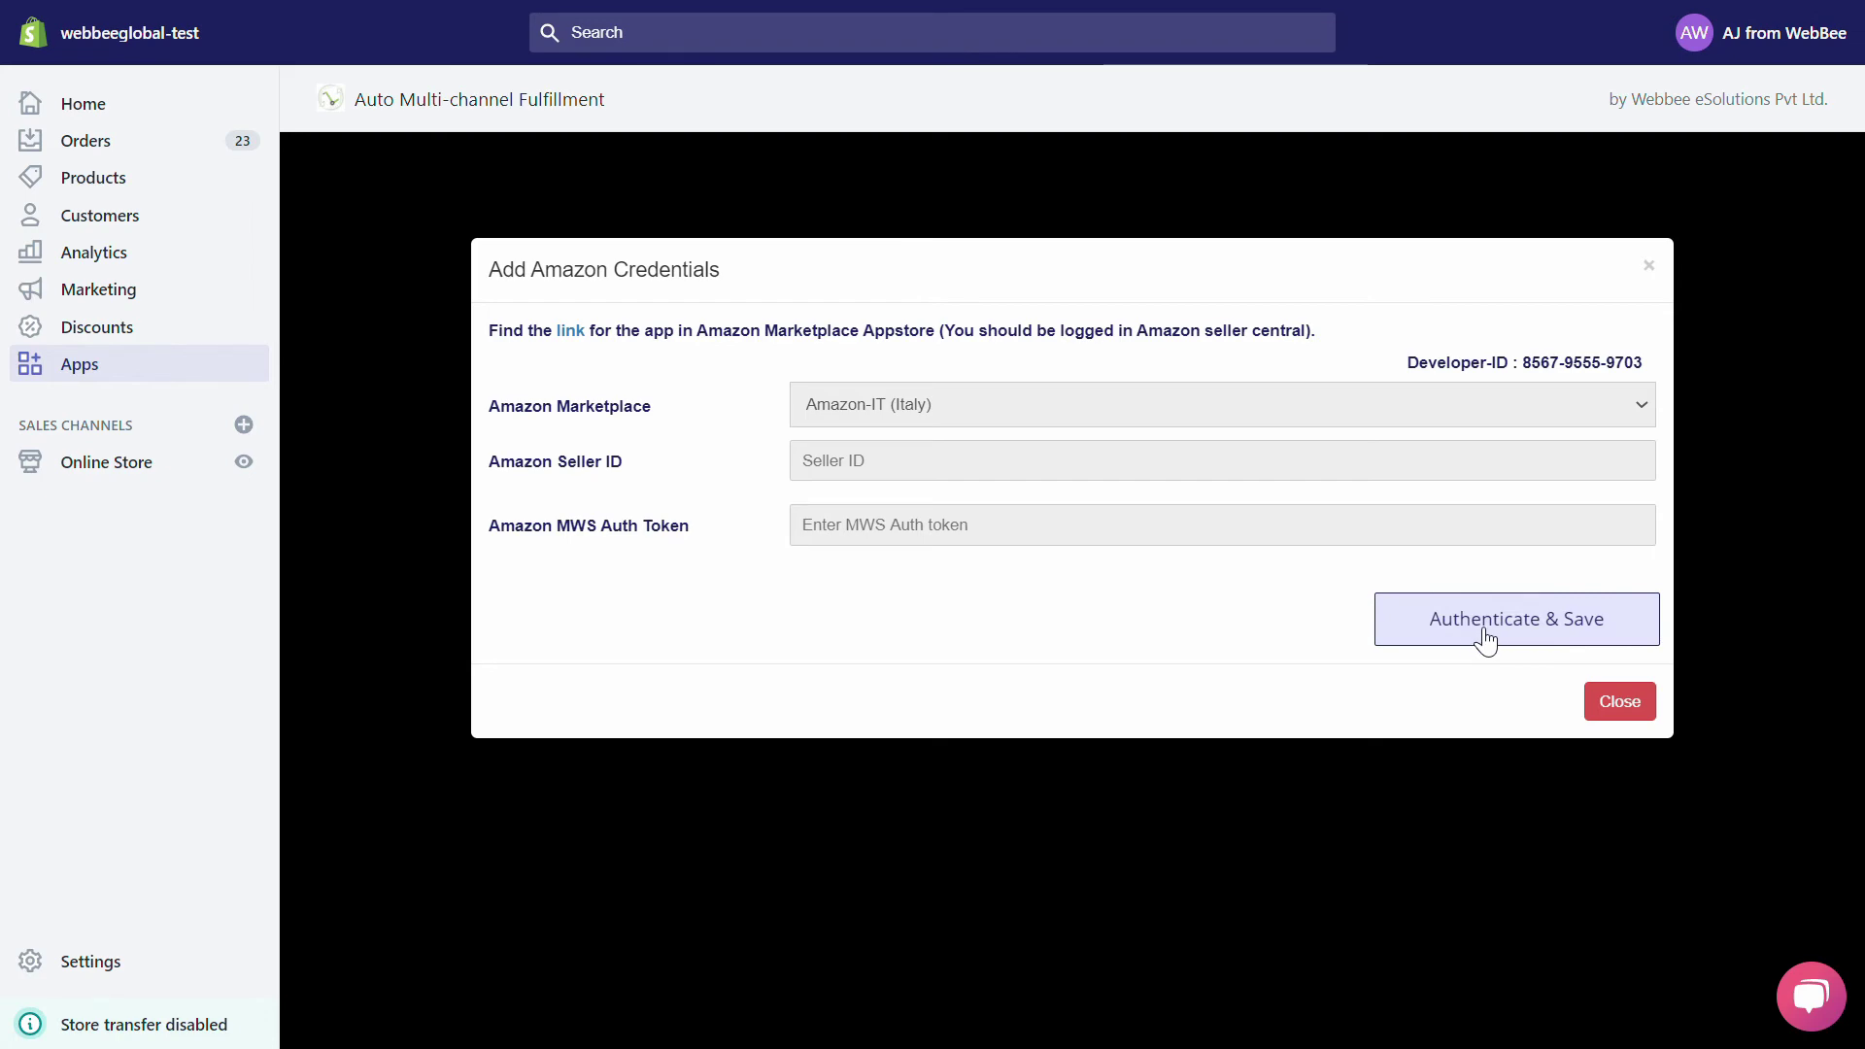
{"action": "left_click", "coordinate": [1621, 701]}
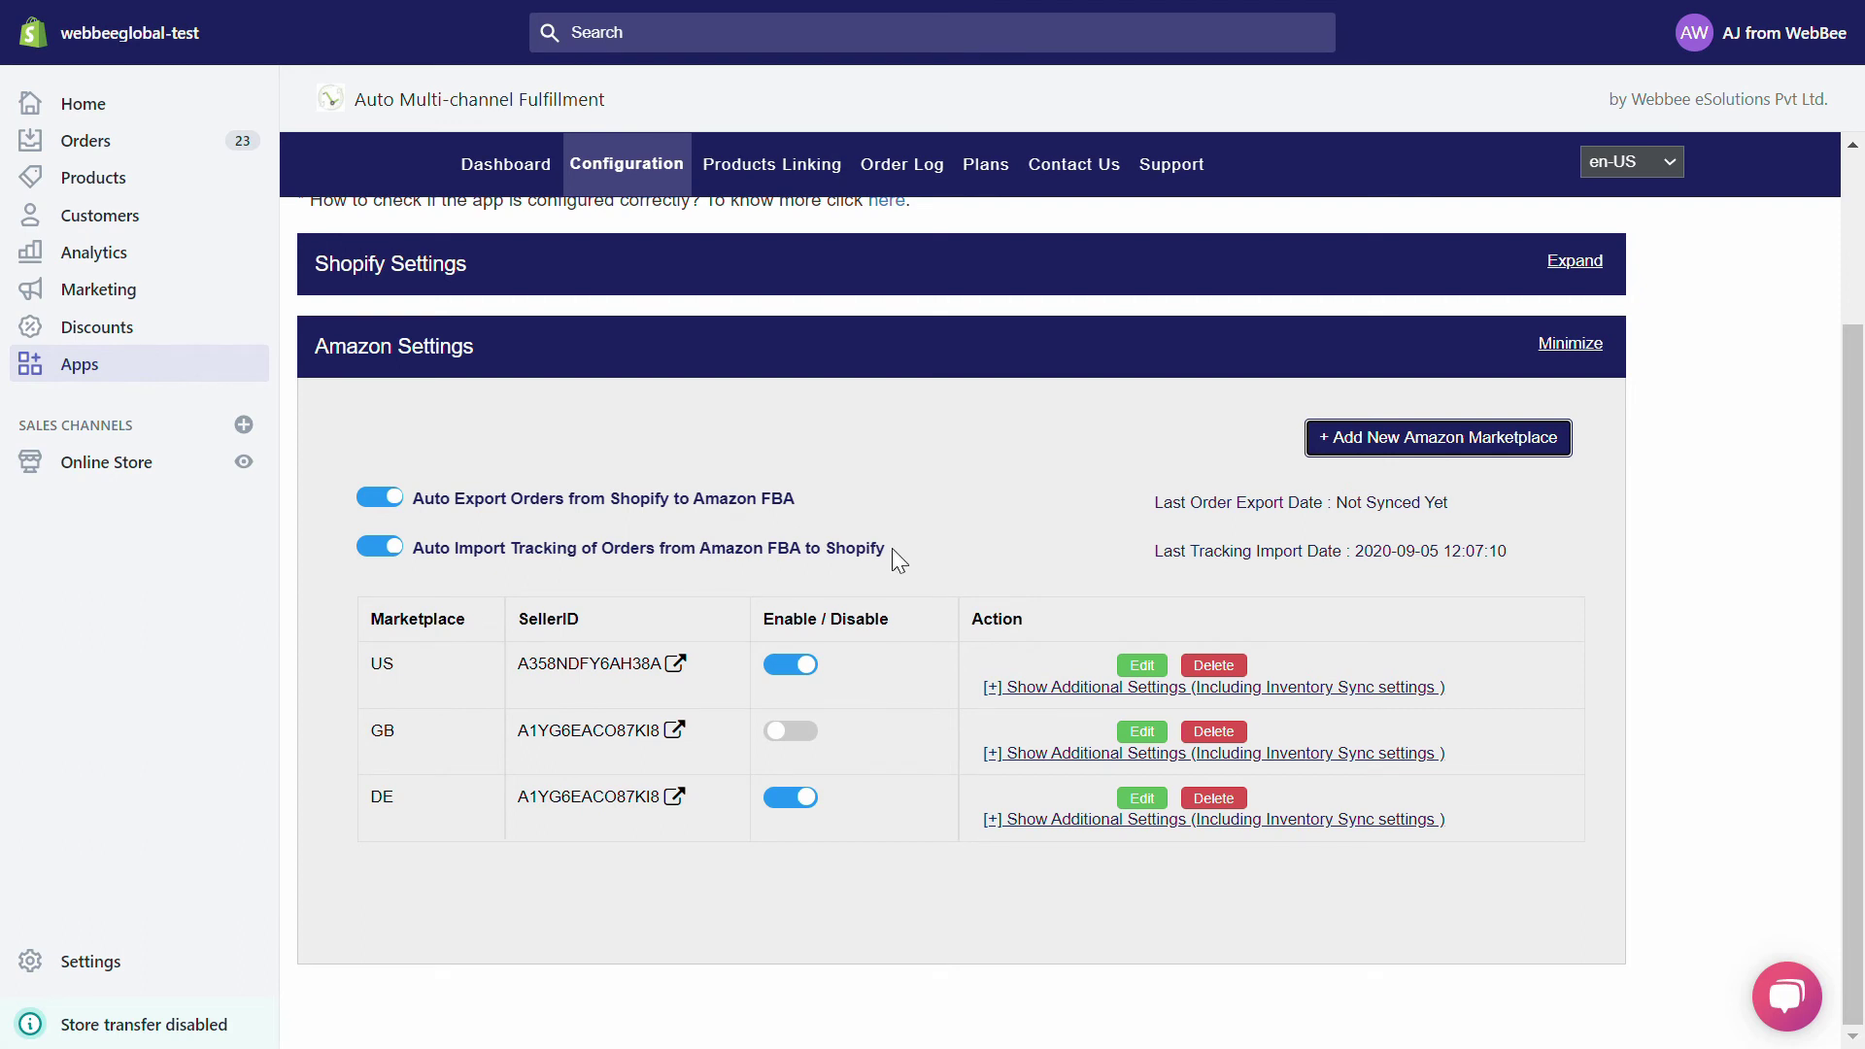
Step: Expand '[+] Show Additional Settings (Including Inventory Sync settings)' on the US row
{"action": "mouse_move", "coordinate": [1329, 551]}
{"action": "left_click", "coordinate": [1093, 694]}
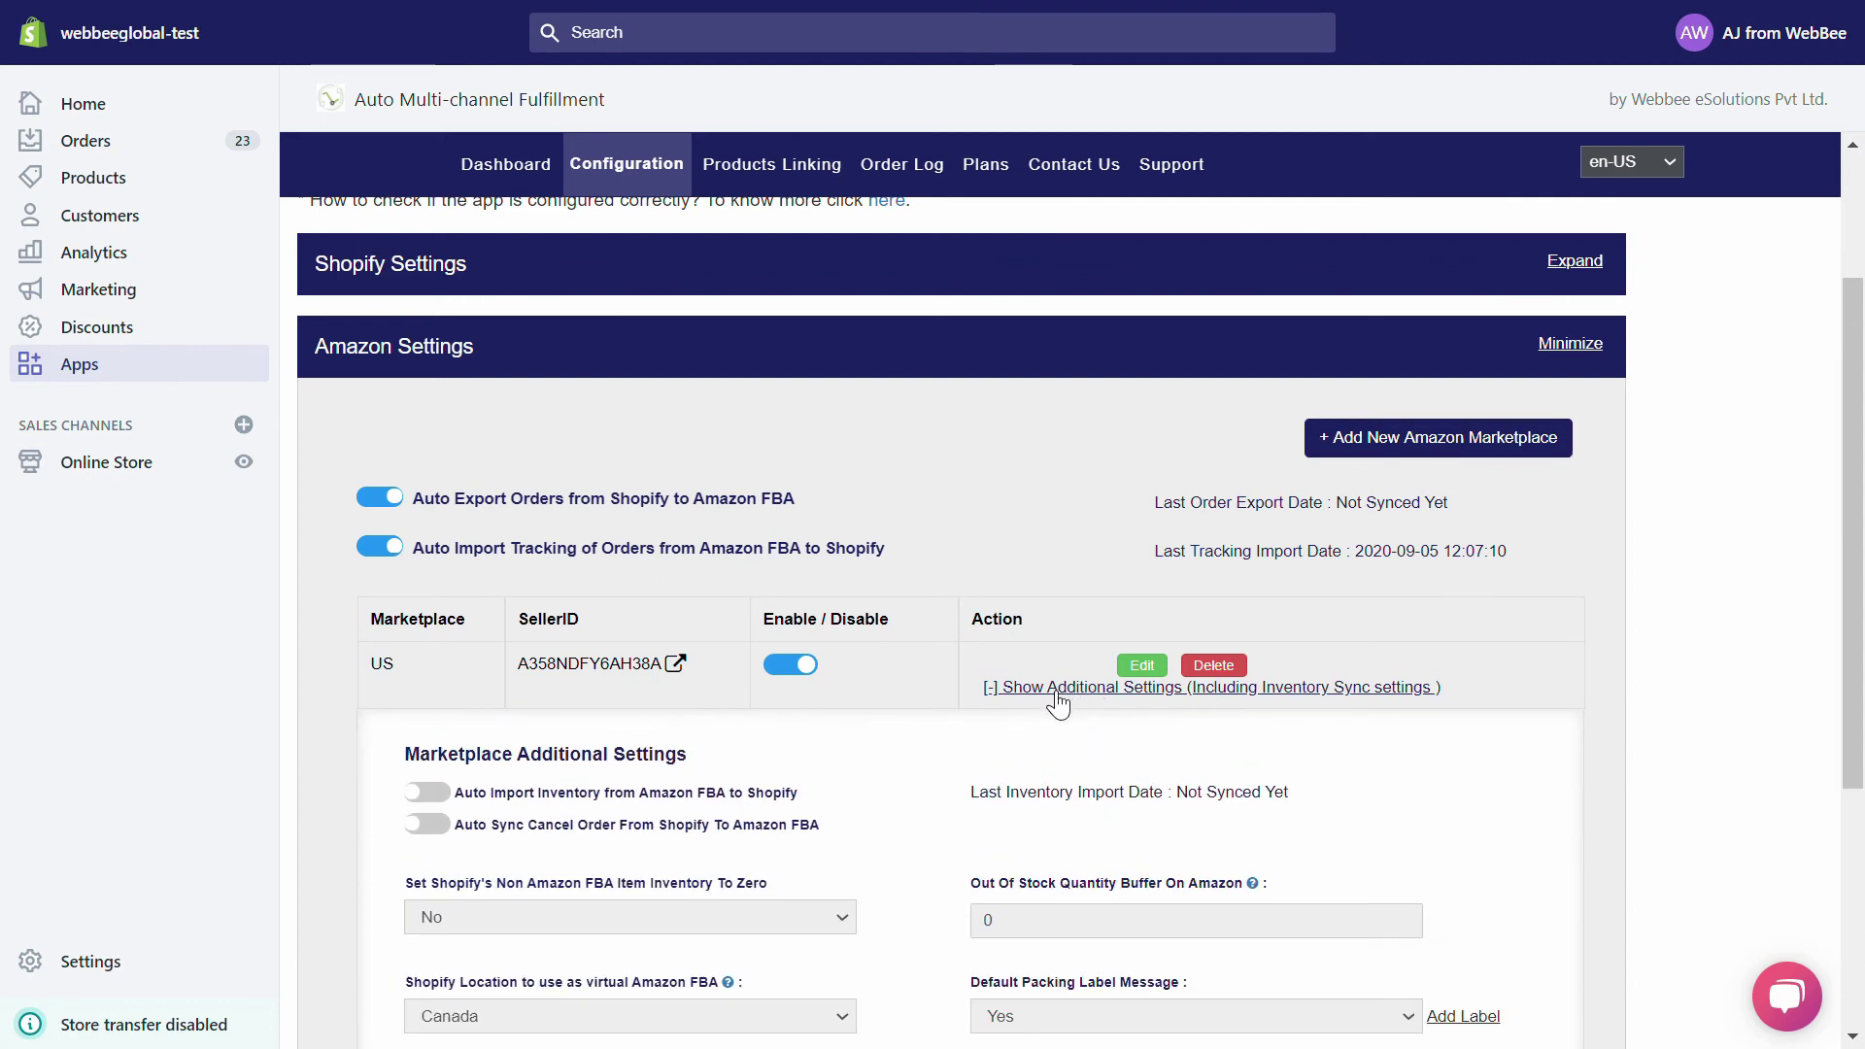
{"action": "scroll", "coordinate": [943, 734], "scroll_direction": "down", "scroll_amount": 1}
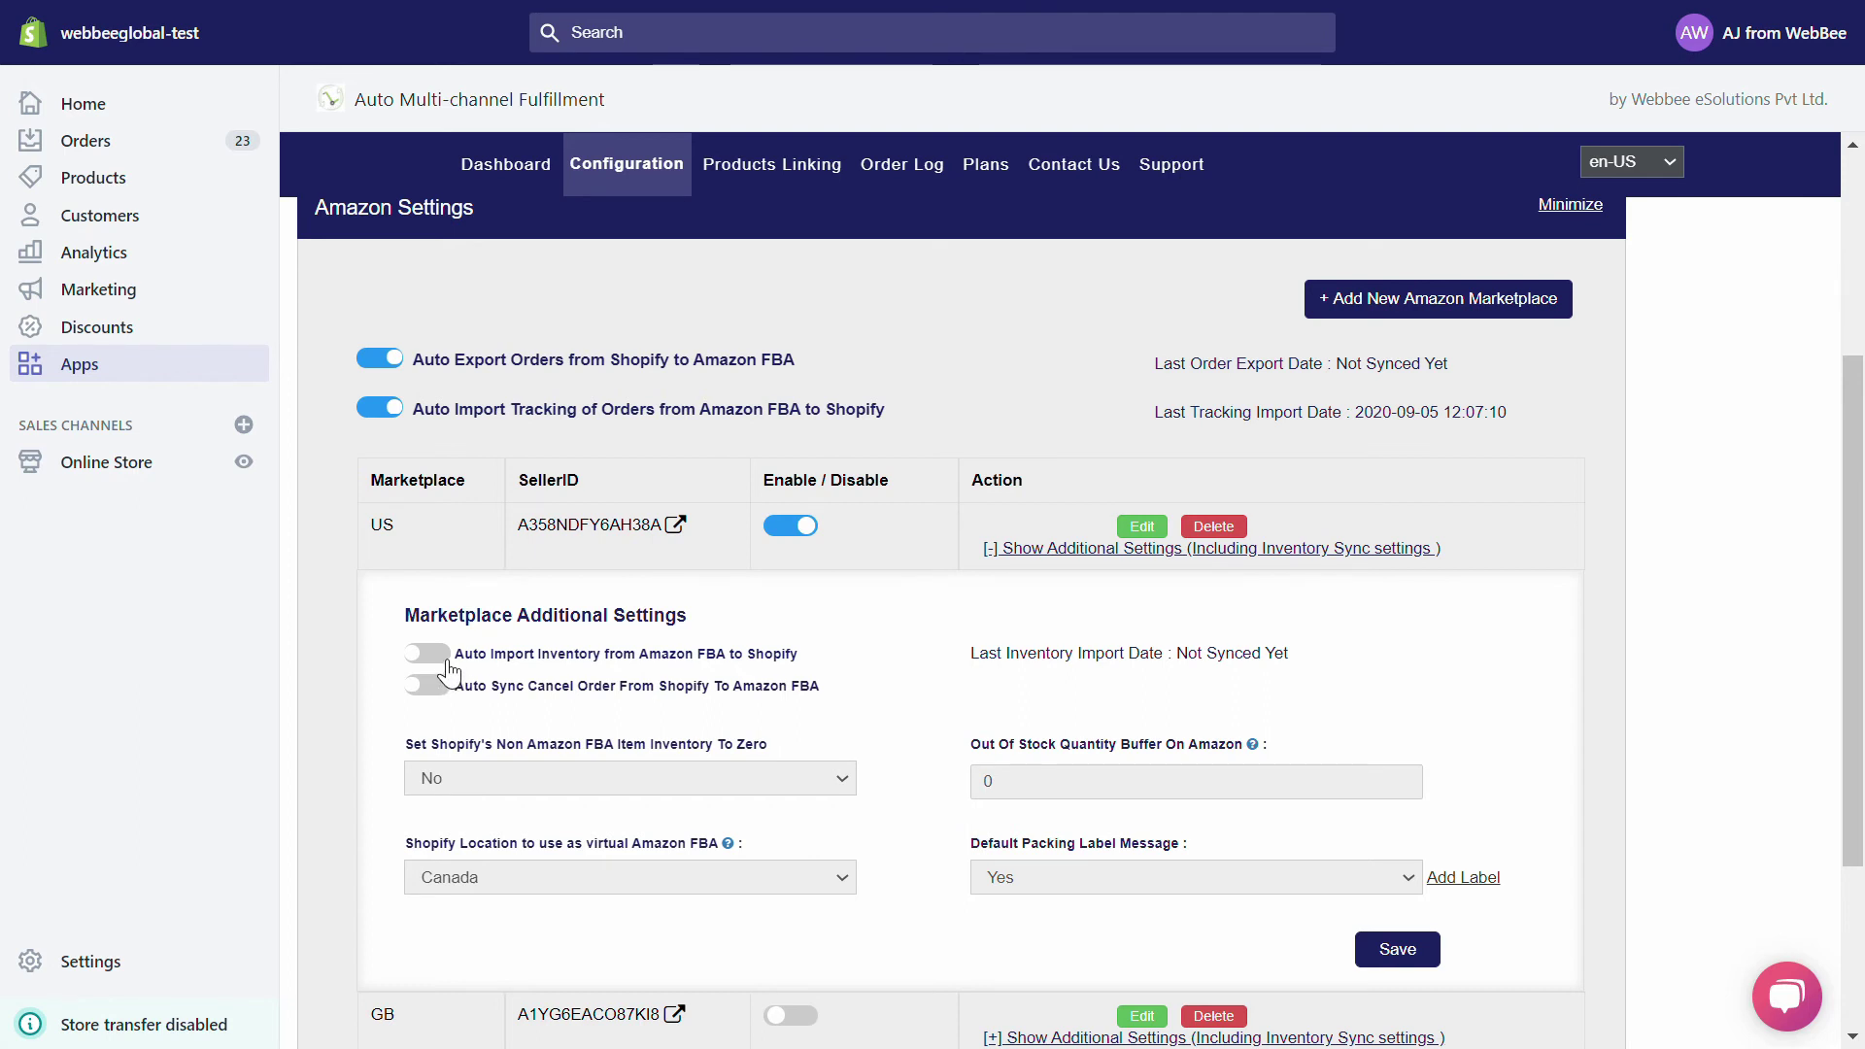
Step: Switch on the Auto Import Inventory and Auto Sync Cancel Order FBA toggles
{"action": "left_click", "coordinate": [428, 653]}
{"action": "left_click", "coordinate": [427, 686]}
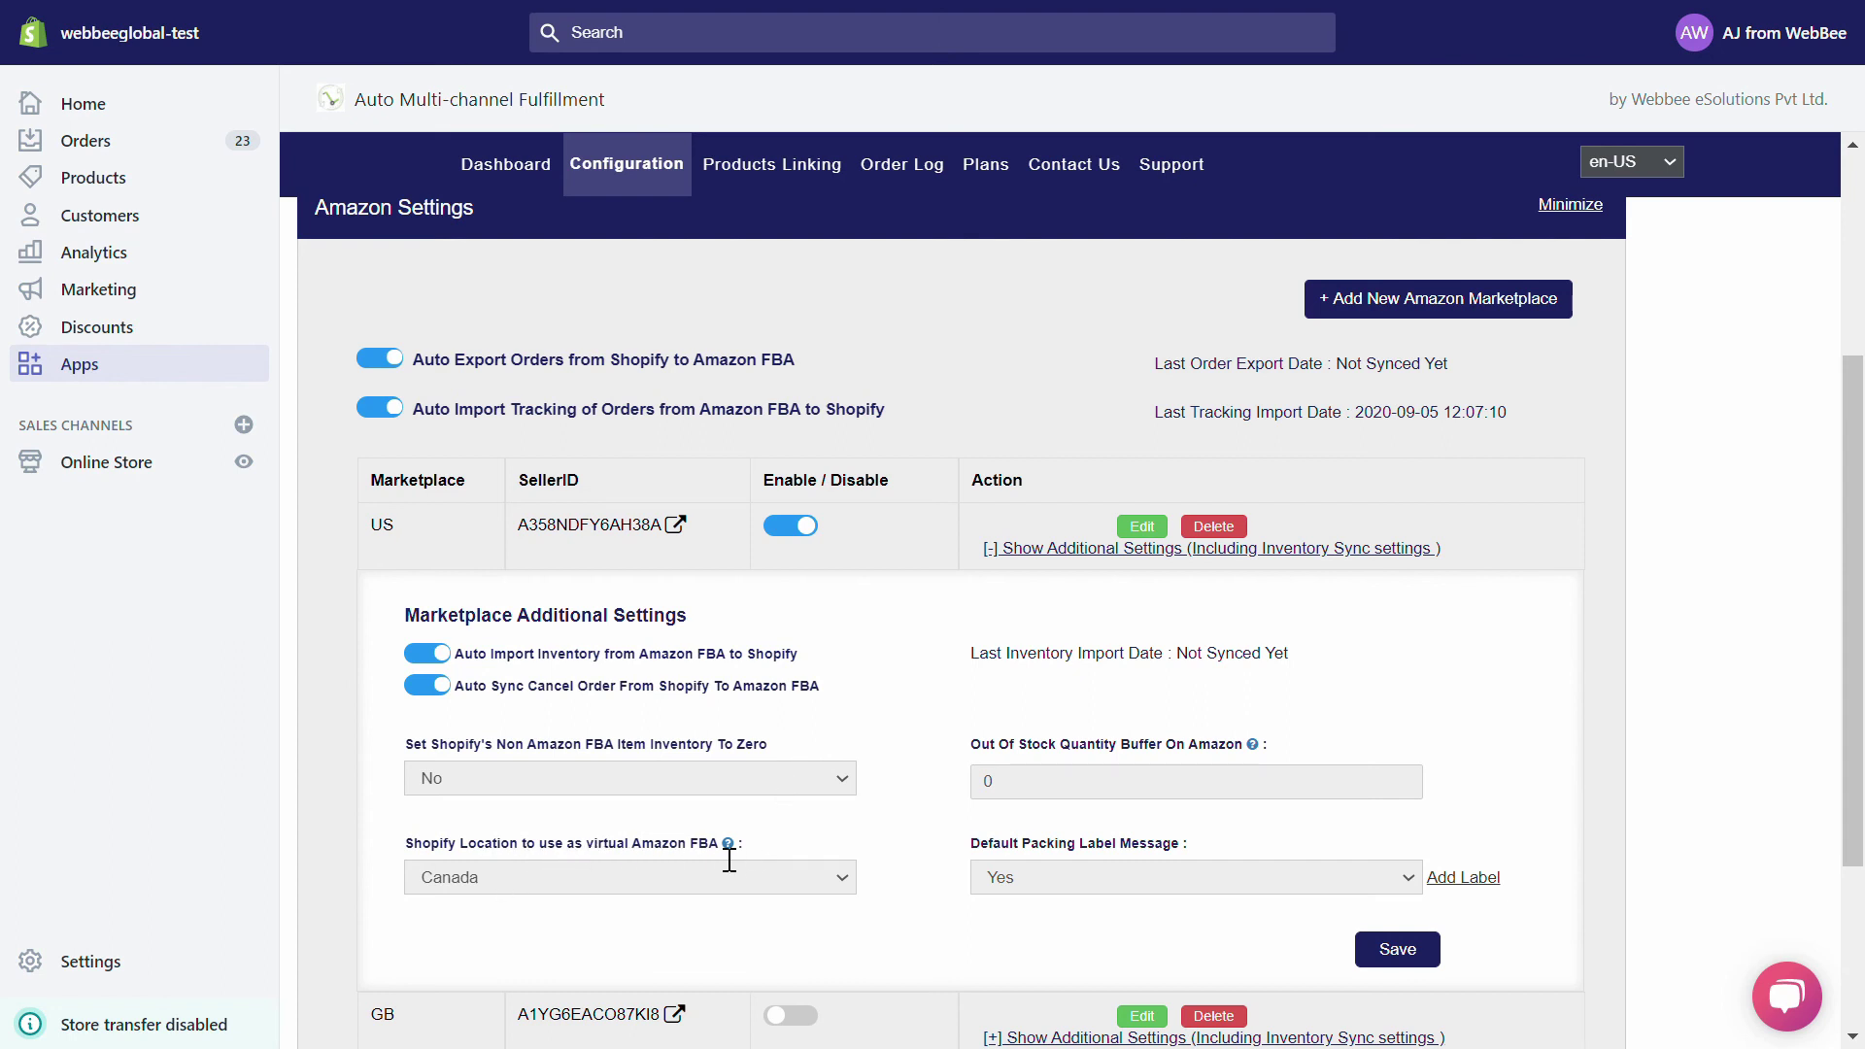
Step: Choose US as the virtual FBA location, then open and close the Add Label form
{"action": "left_click", "coordinate": [786, 883]}
{"action": "left_click", "coordinate": [676, 998]}
{"action": "left_click", "coordinate": [1461, 878]}
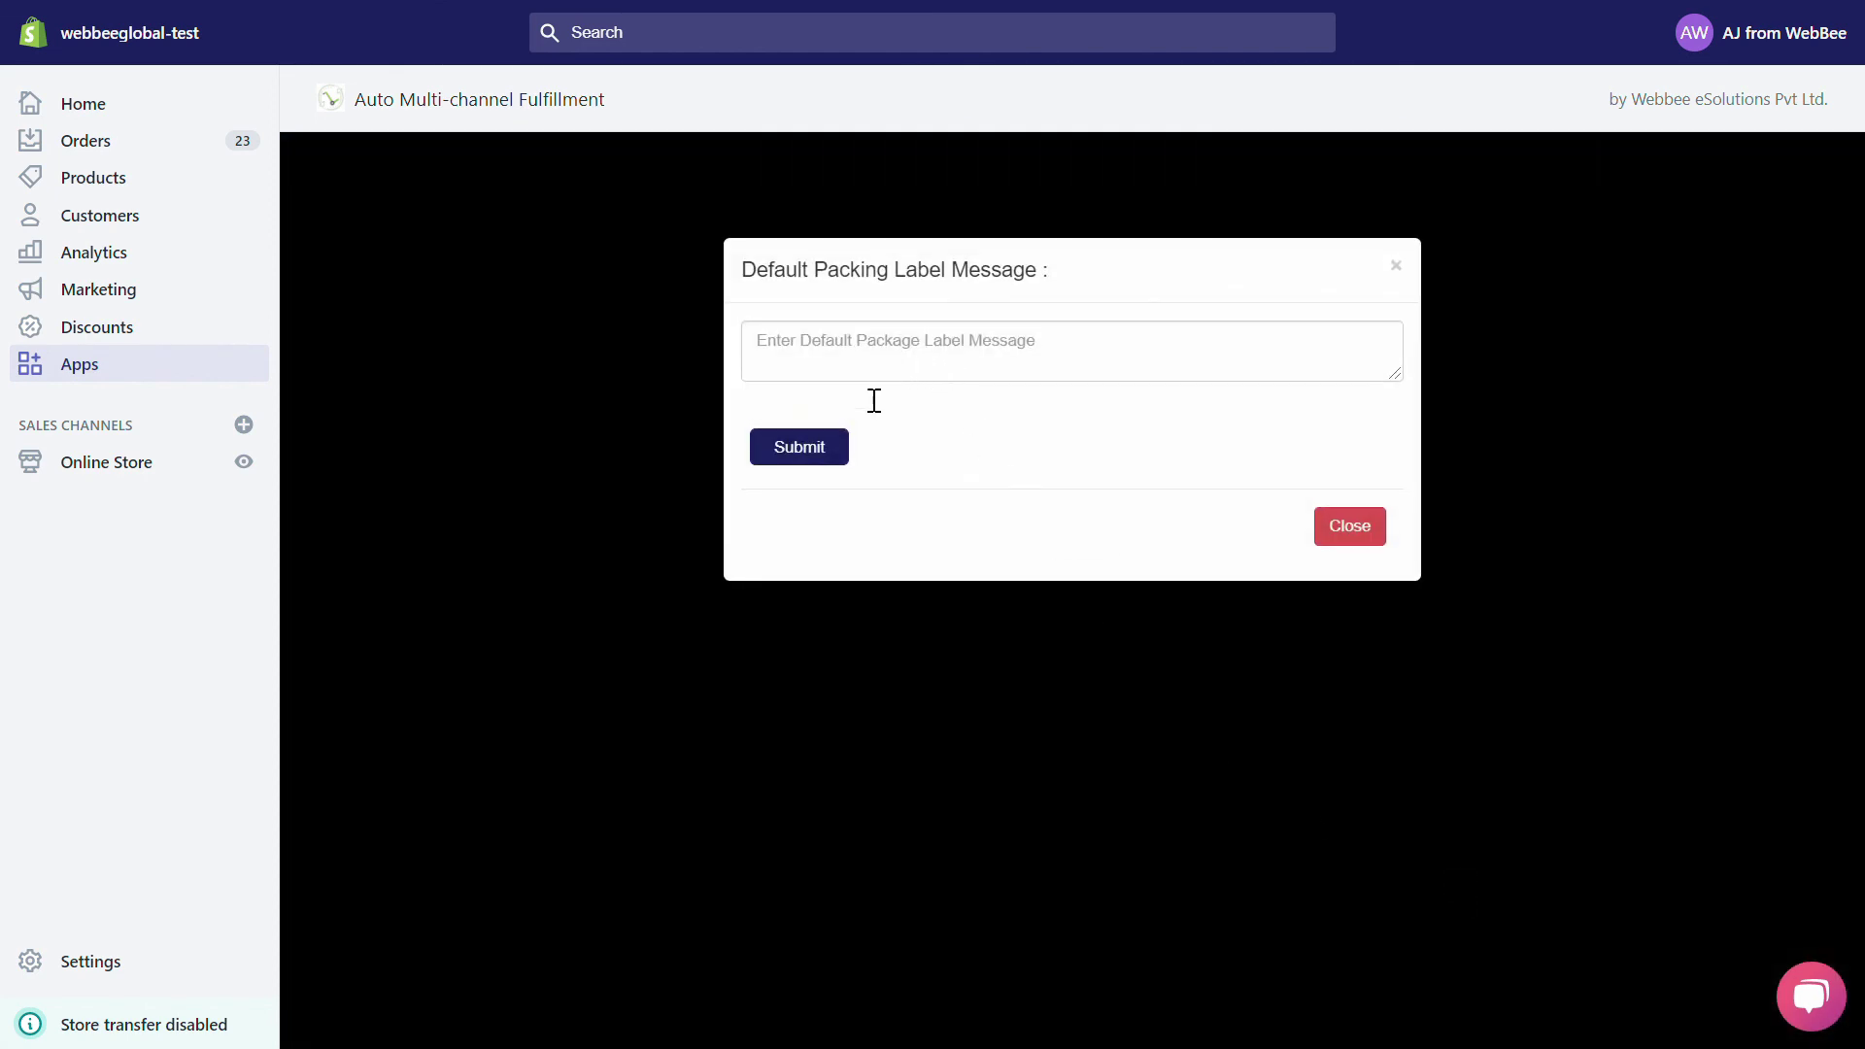
{"action": "left_click", "coordinate": [1349, 524]}
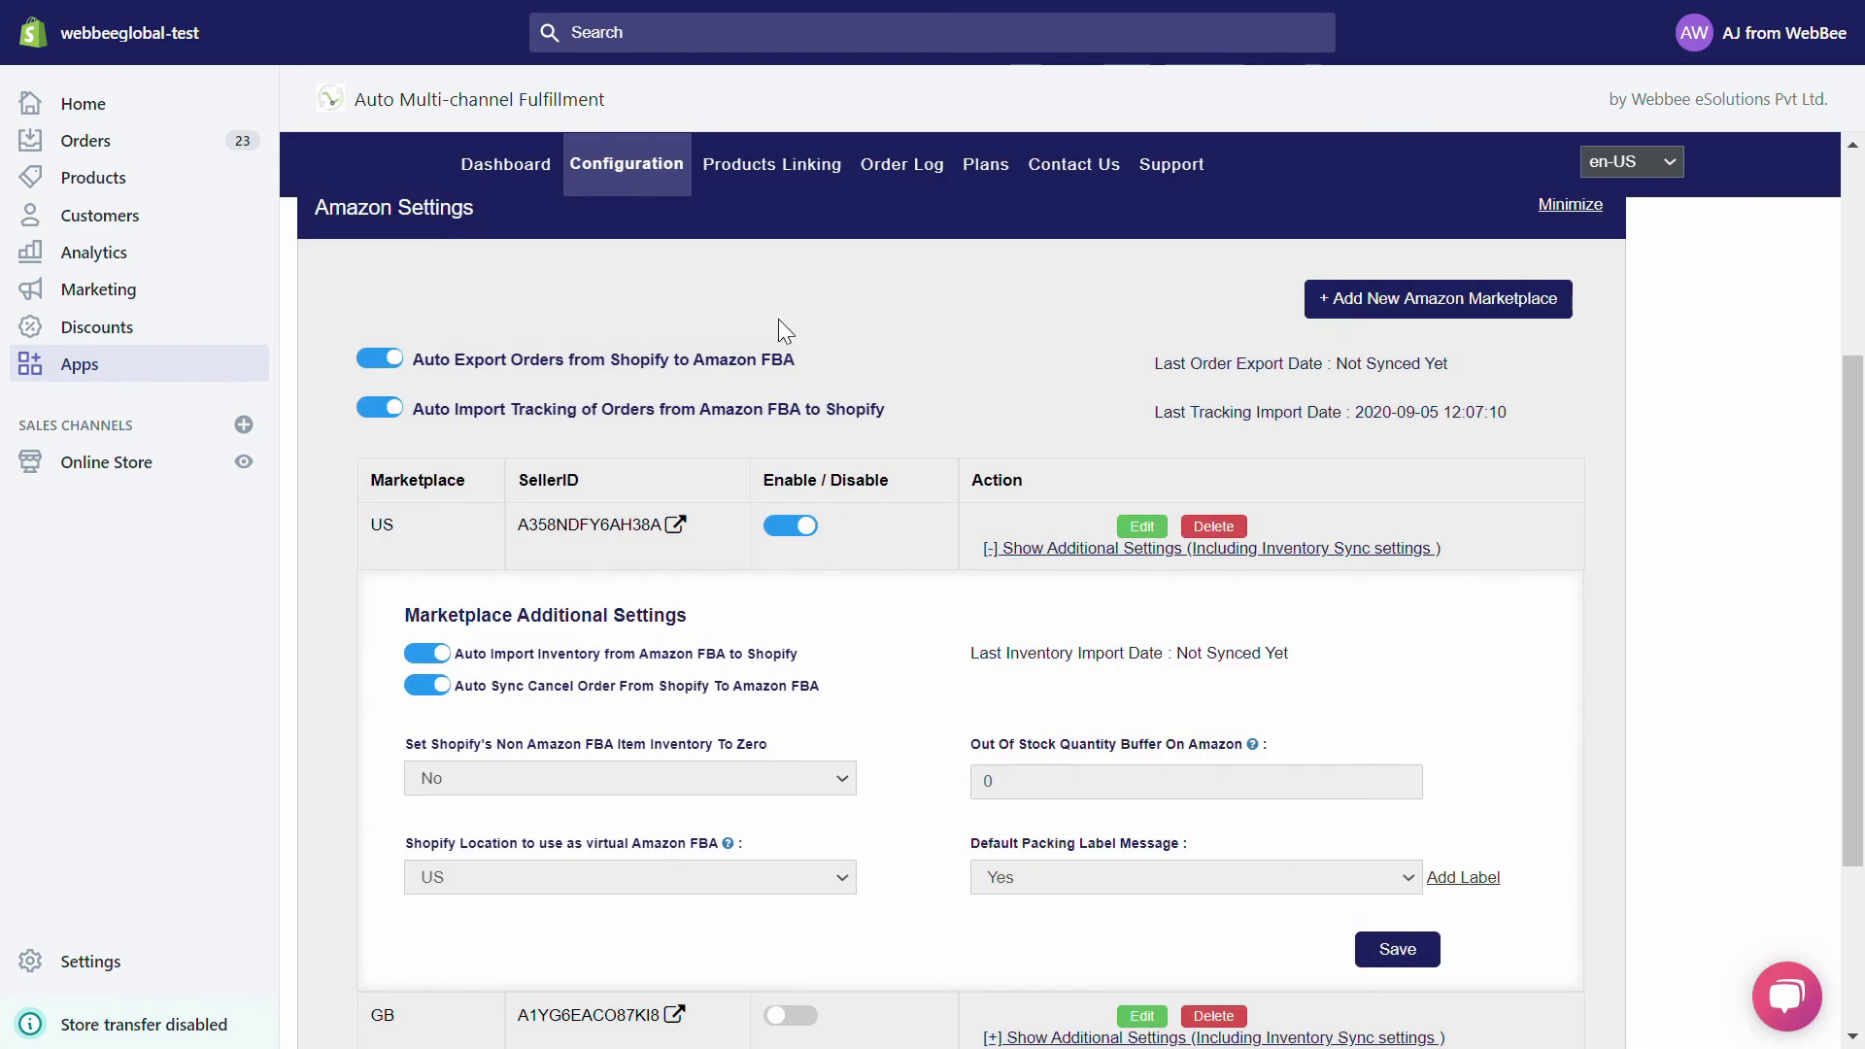